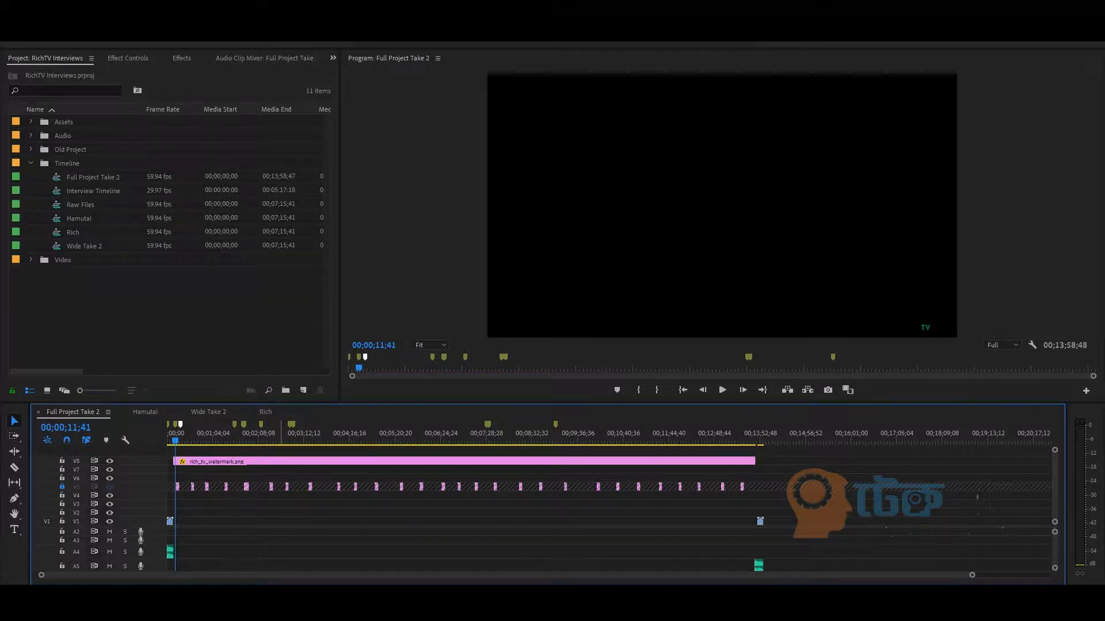
Open the Wide Take 2 sequence and look over the three camera bins inside the Video bin
click(208, 412)
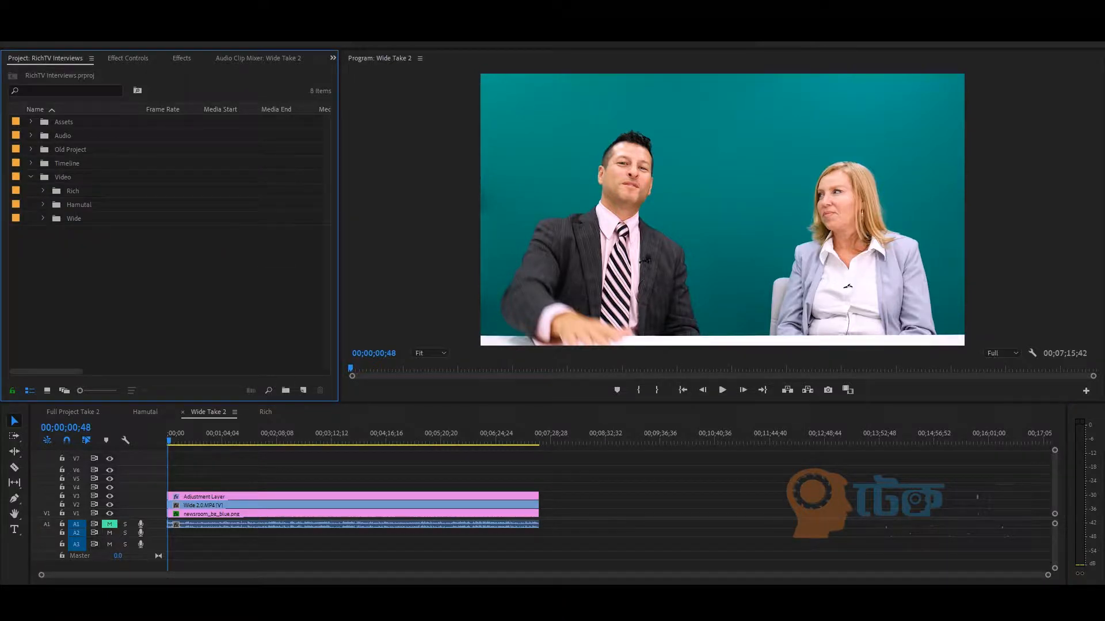
click(73, 191)
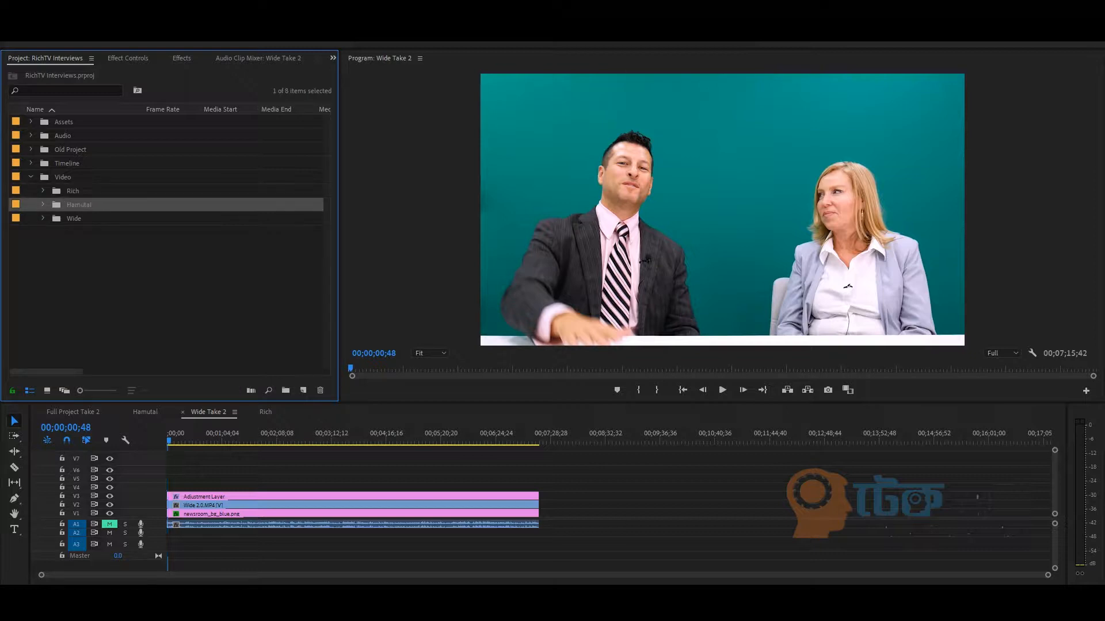
click(79, 205)
click(74, 219)
click(115, 270)
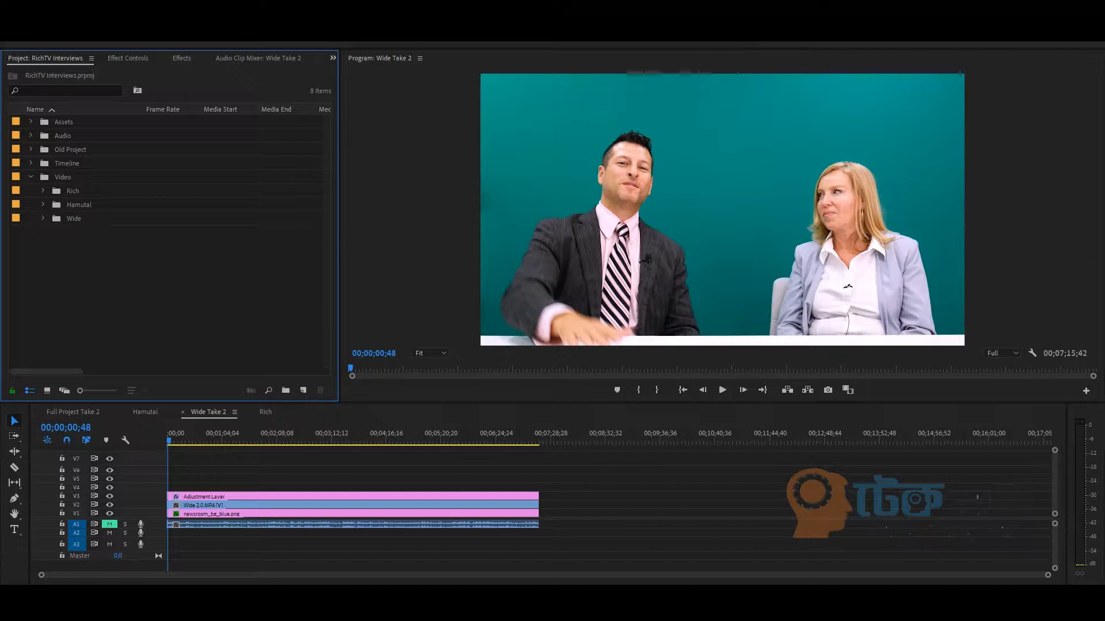
Inspect the contents of the Assets bin and the Audio bin, collapsing each one again
click(31, 122)
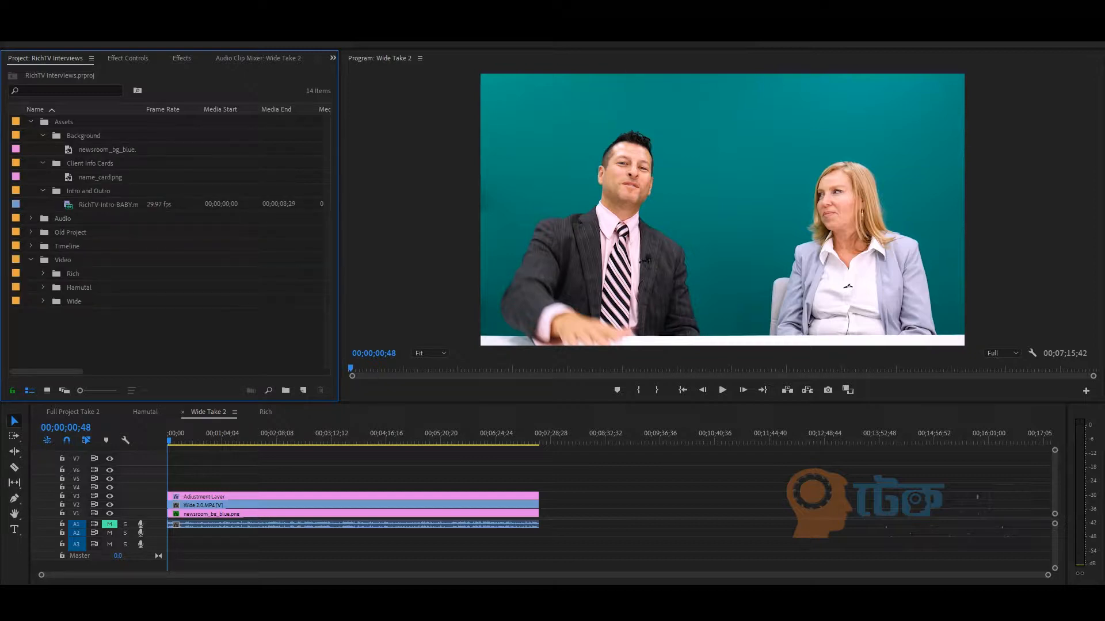
click(42, 135)
click(43, 150)
click(42, 163)
click(31, 122)
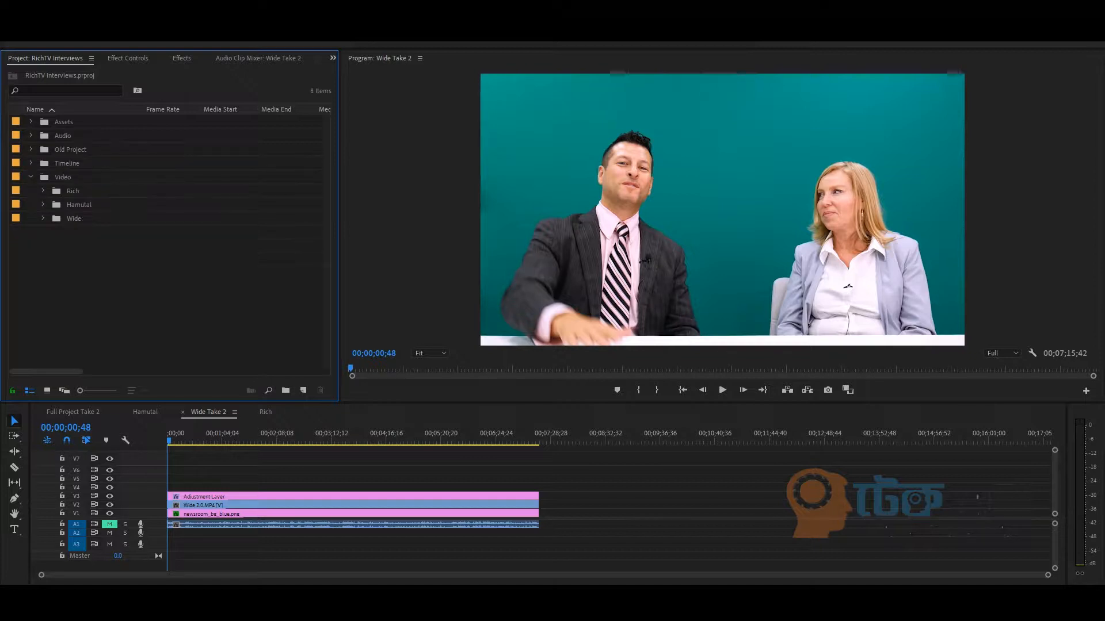
click(31, 136)
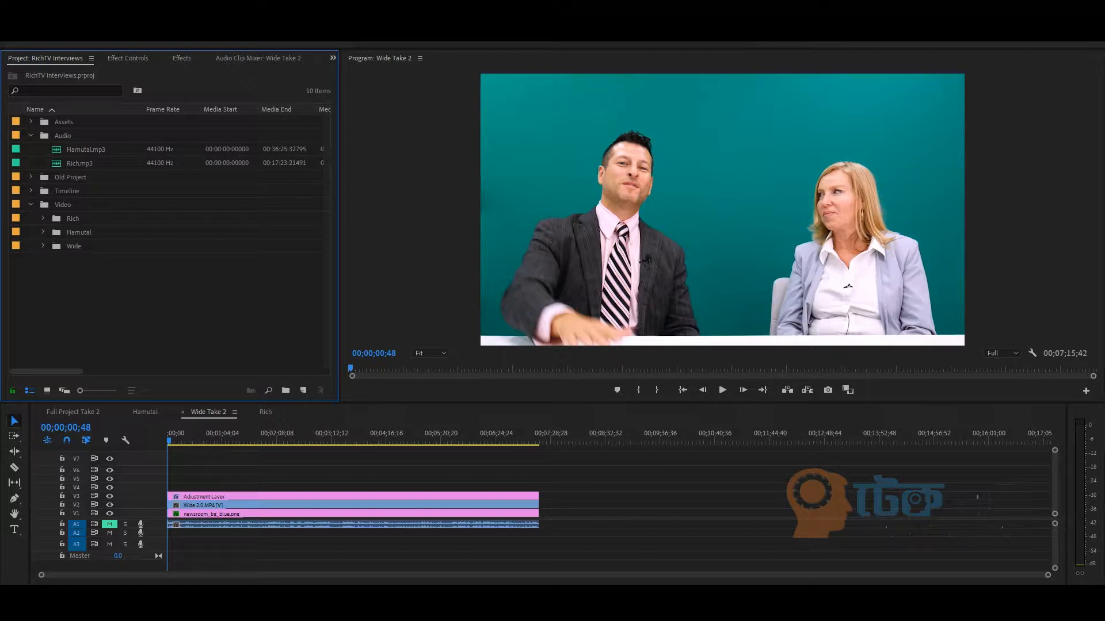
click(31, 136)
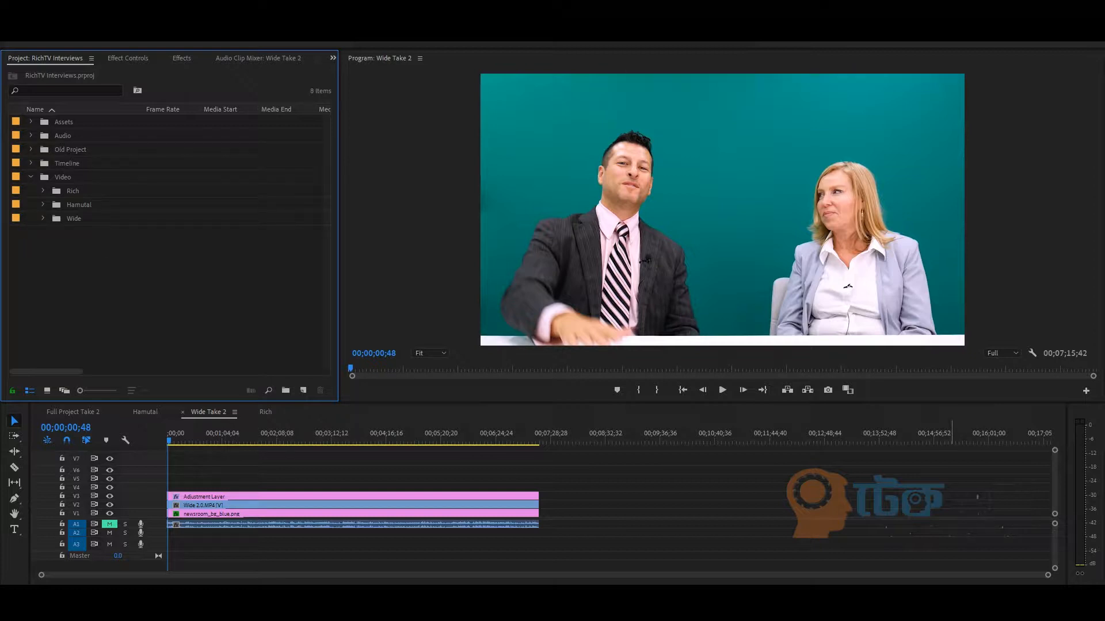
drag(1048, 576, 709, 575)
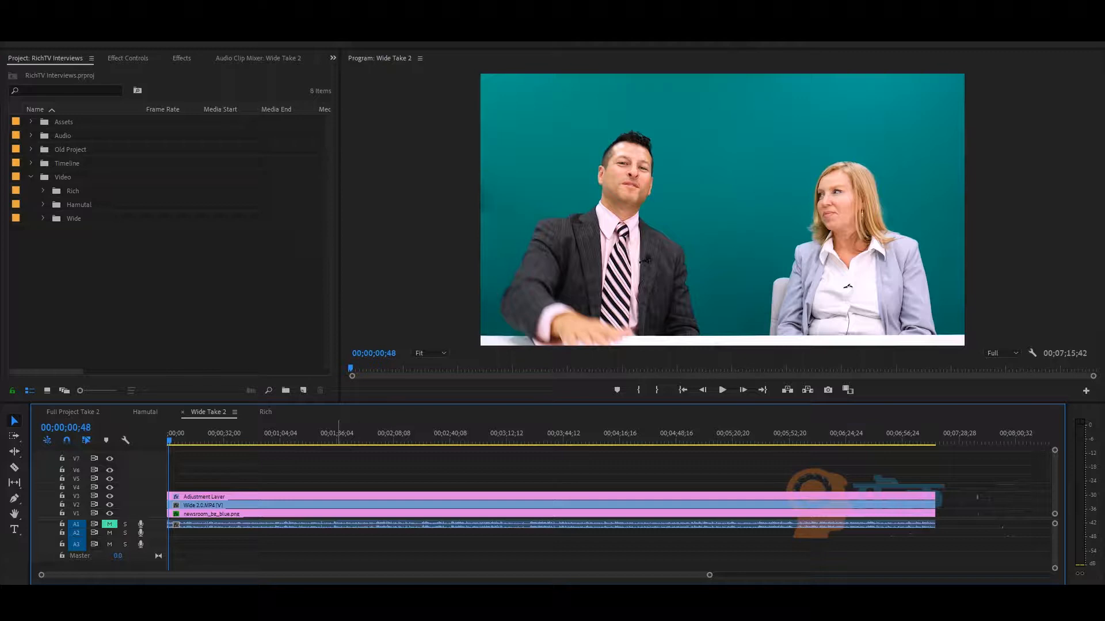
mouse_move(240, 609)
click(240, 564)
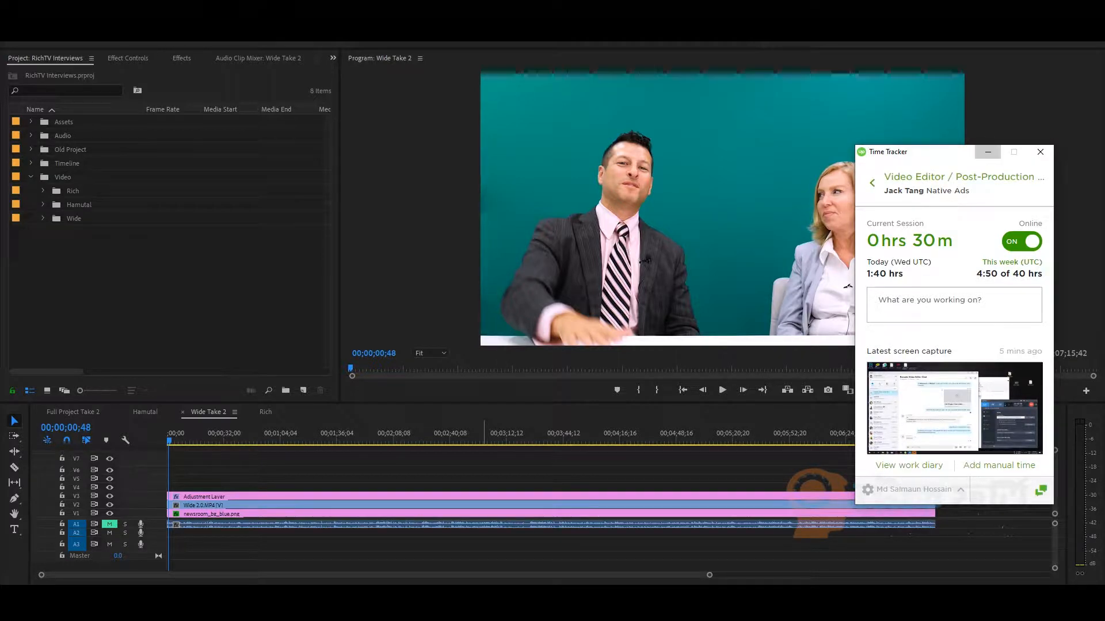
click(987, 152)
Look briefly at the other interview sequences and open the Rich sequence
click(145, 412)
click(209, 412)
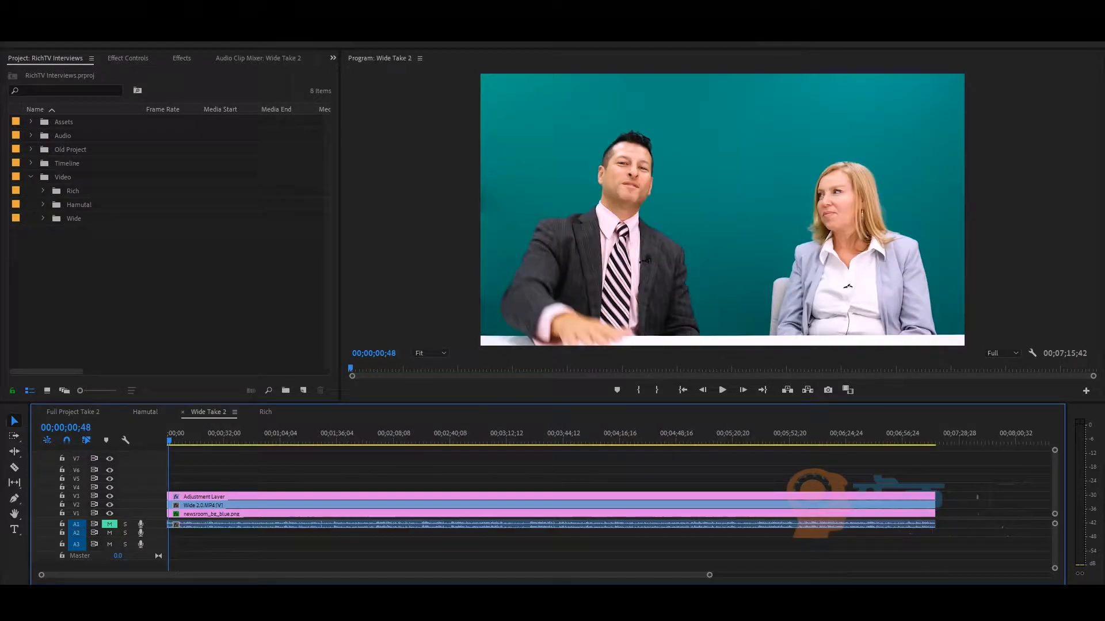
click(265, 412)
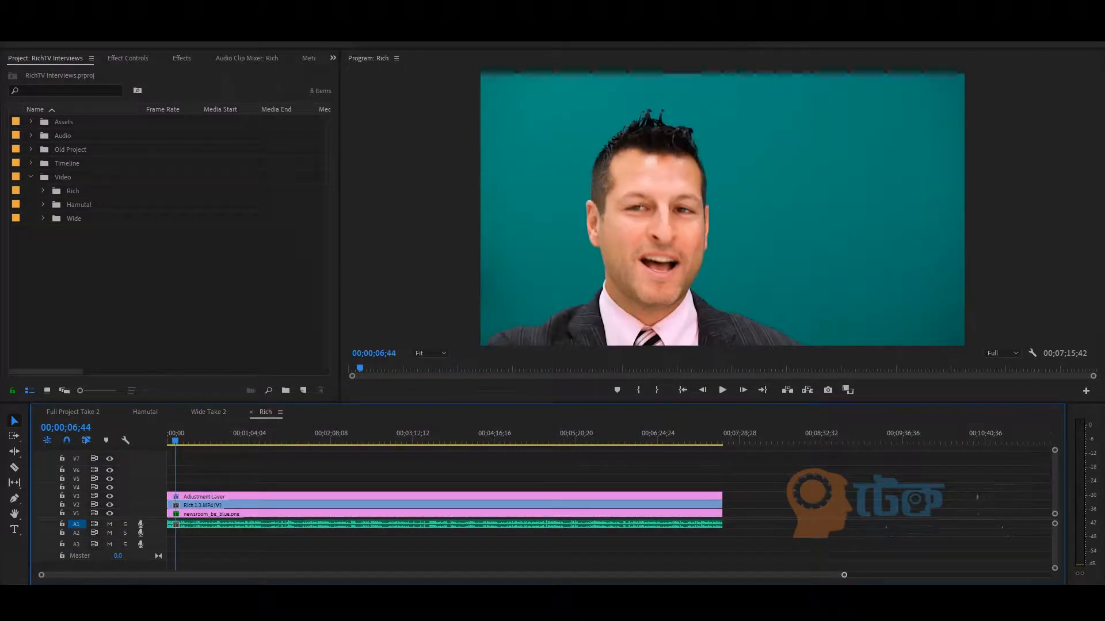
key(backslash)
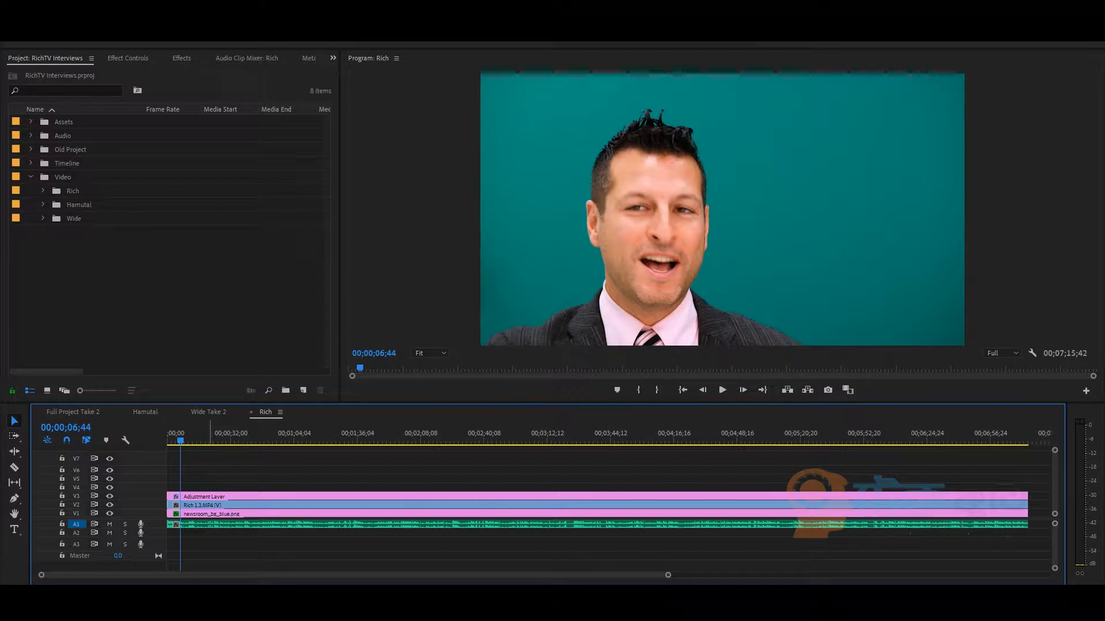
Search the effects for "ultr" and apply Ultra Key to the Rich 1.3.MP4 clip on track V2
click(217, 506)
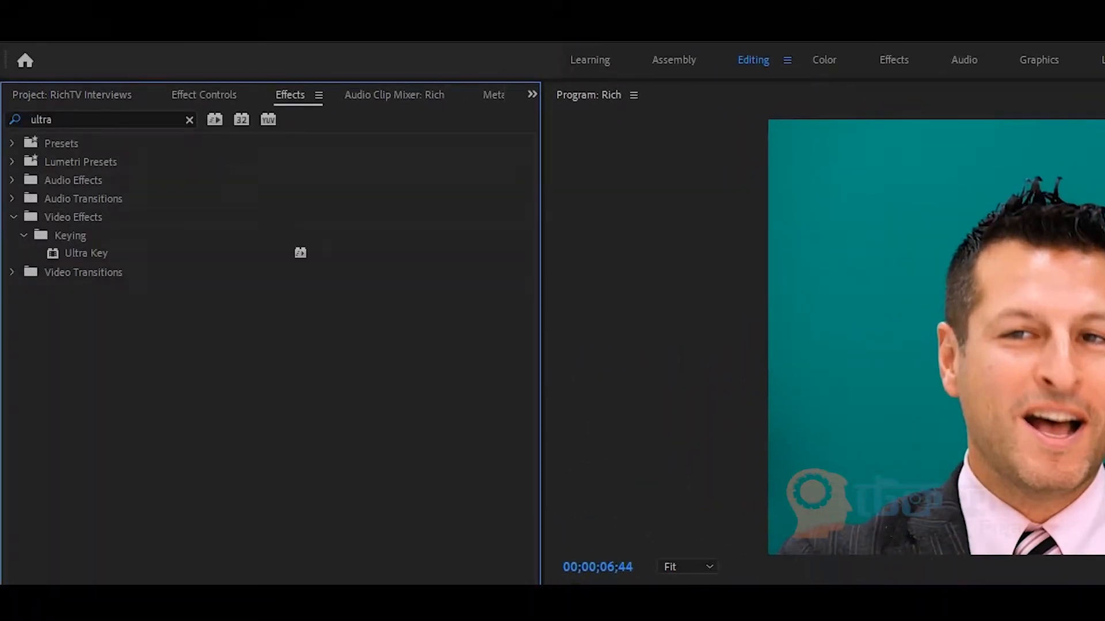
drag(55, 120, 30, 120)
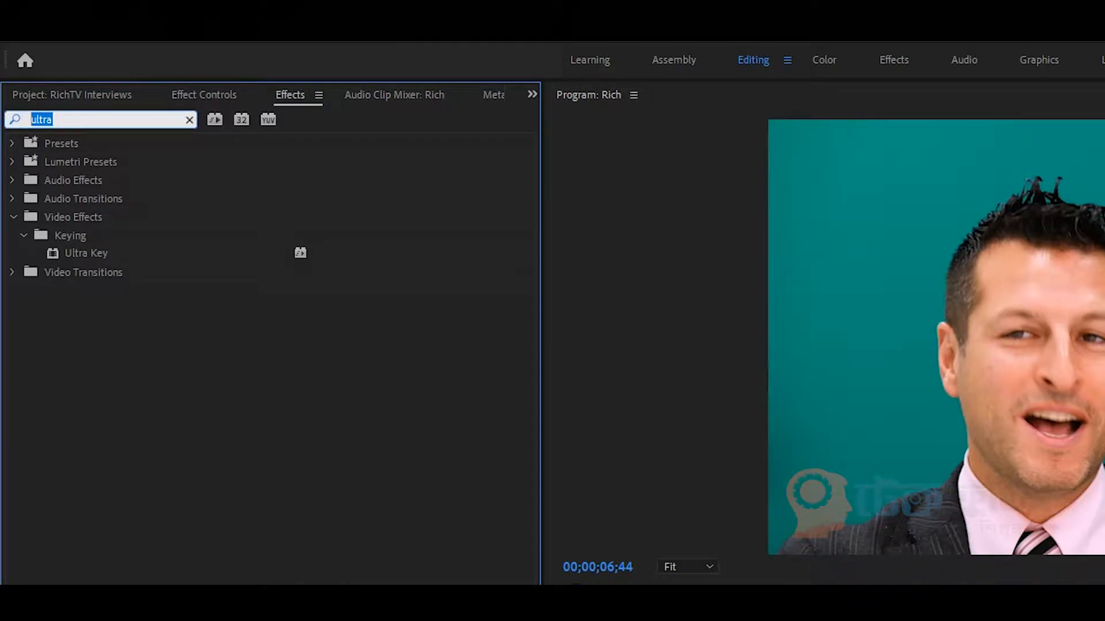
key(BackSpace)
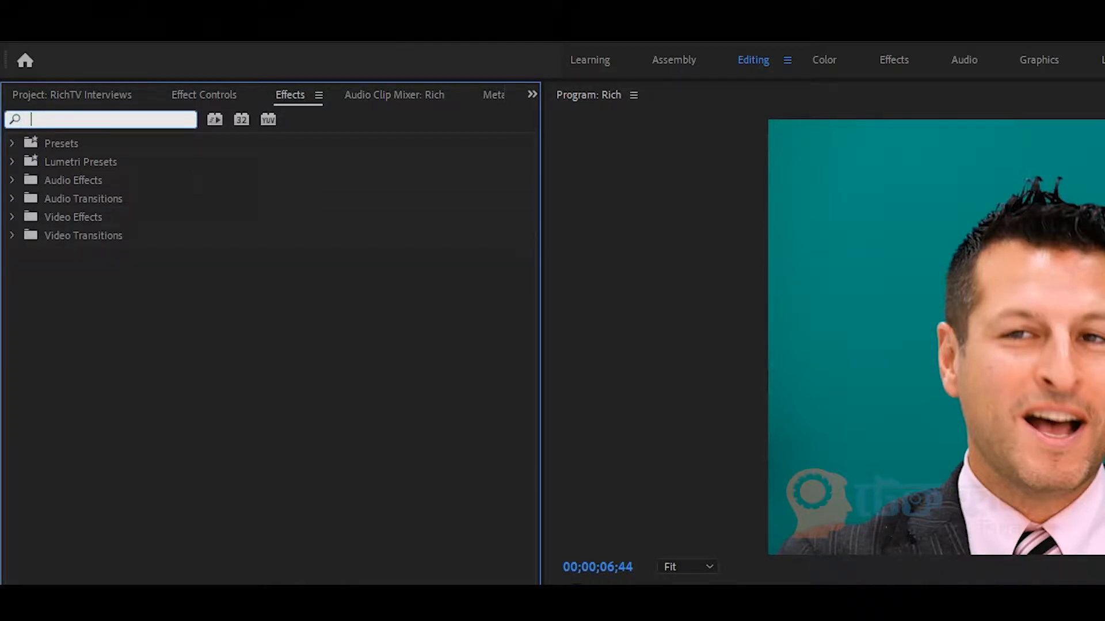
text(ultr)
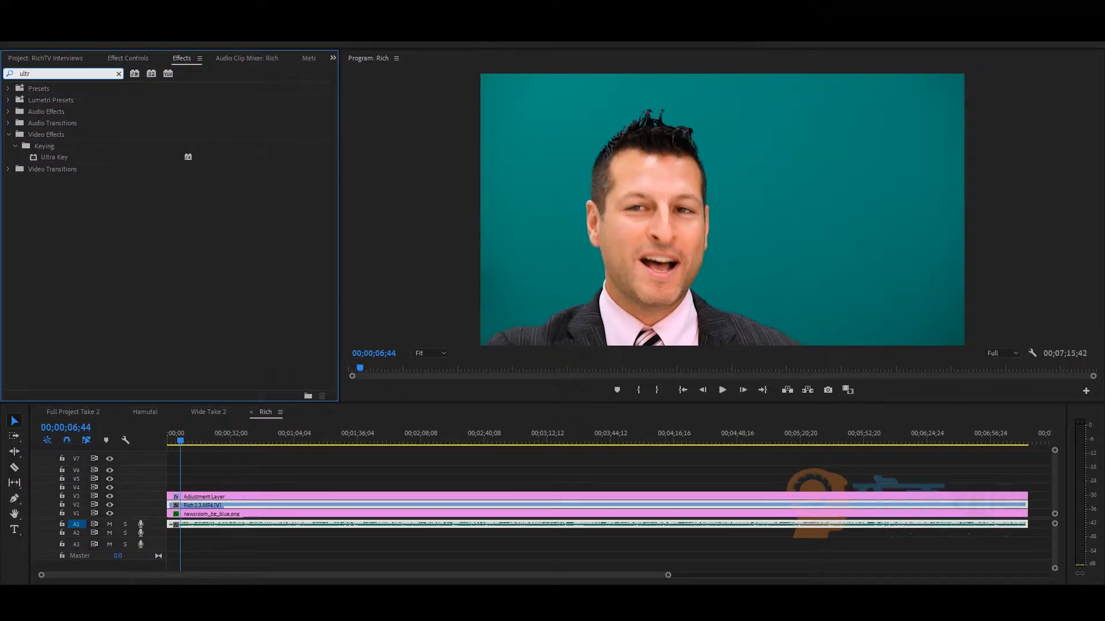
drag(86, 253, 207, 505)
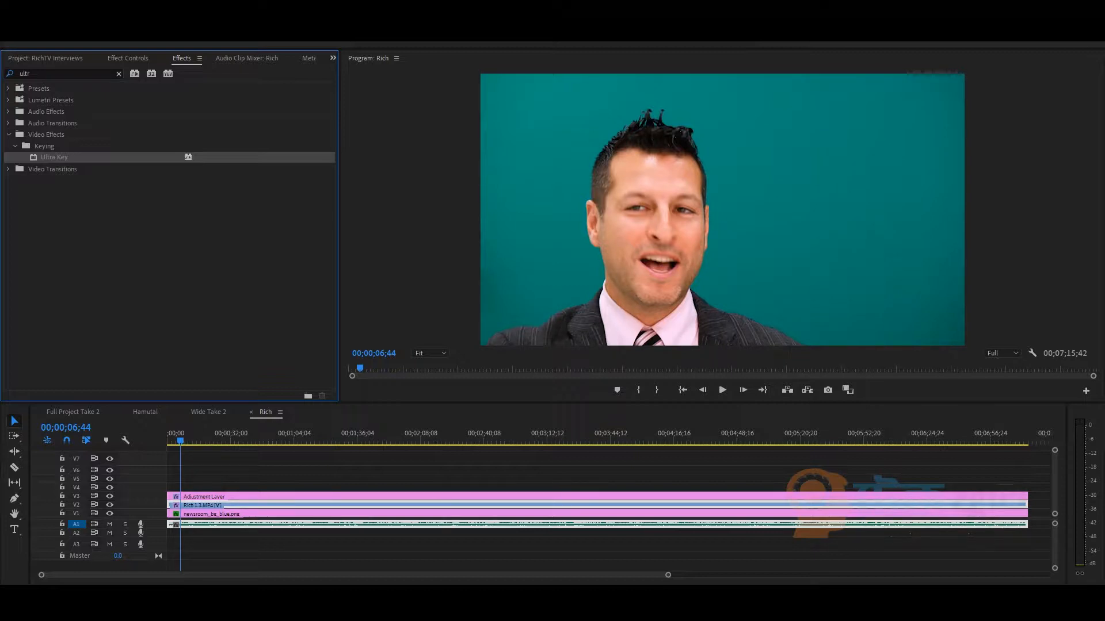
Set the Ultra Key's Key Color by sampling the teal backdrop beside the man's head
key(shift+5)
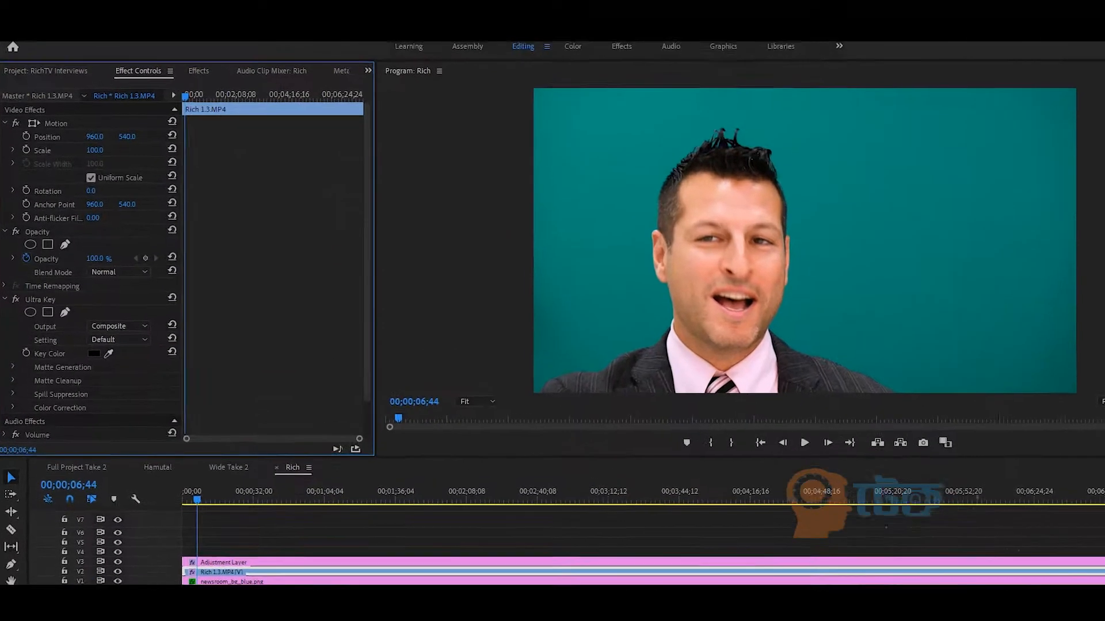
scroll(92, 276, down, 3)
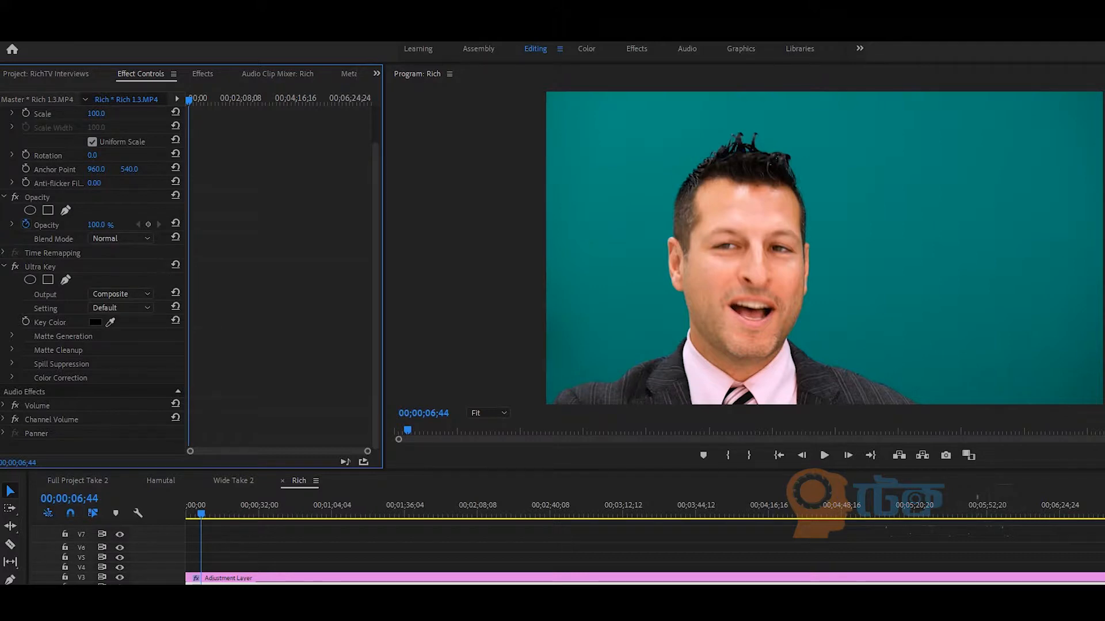
click(110, 322)
click(858, 242)
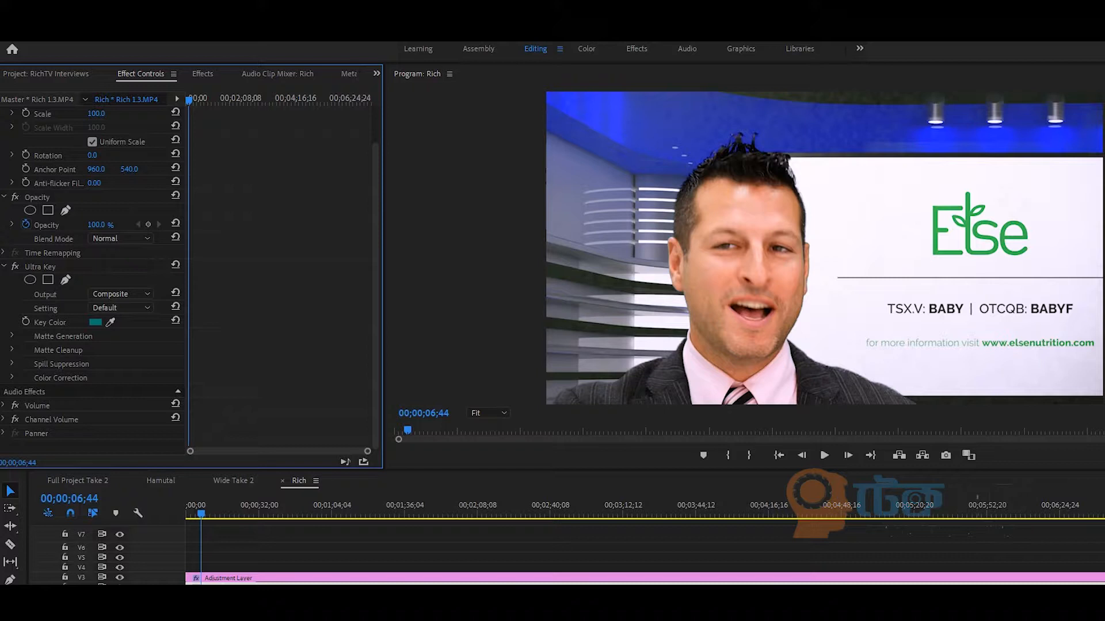
key(=)
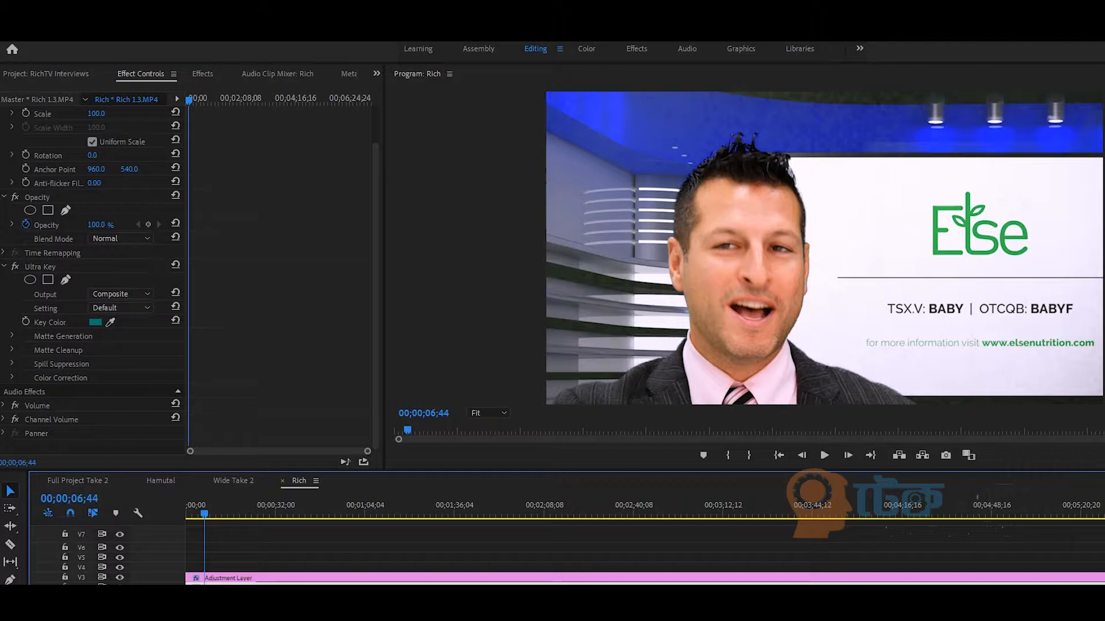
Compare the Ultra Key's Alpha Channel and Composite outputs, leaving the Output set to Alpha Channel
click(121, 294)
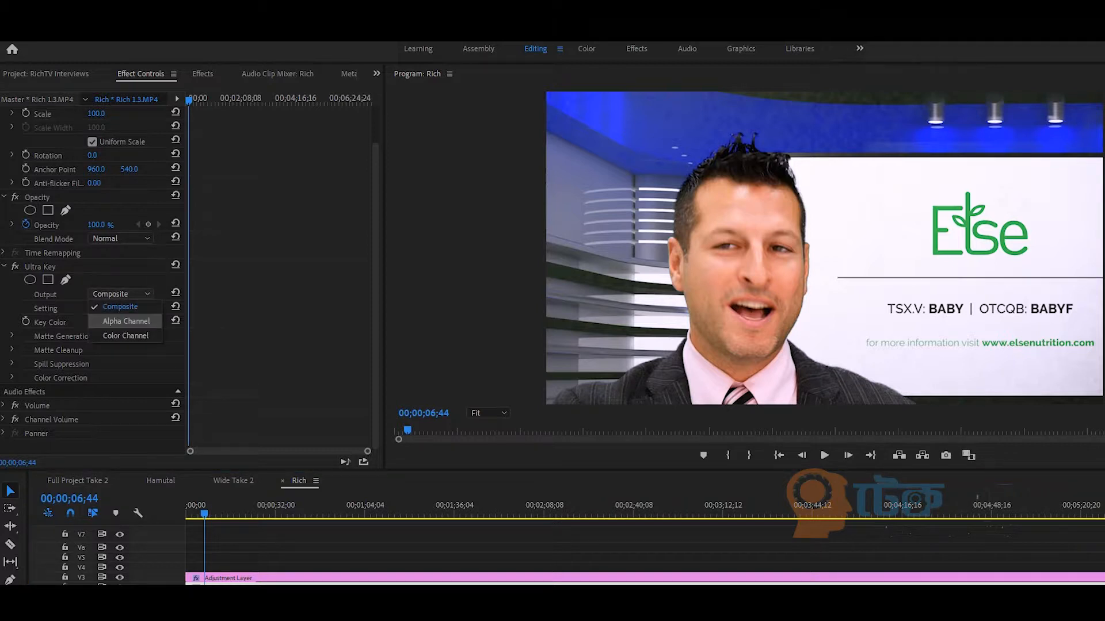
click(126, 321)
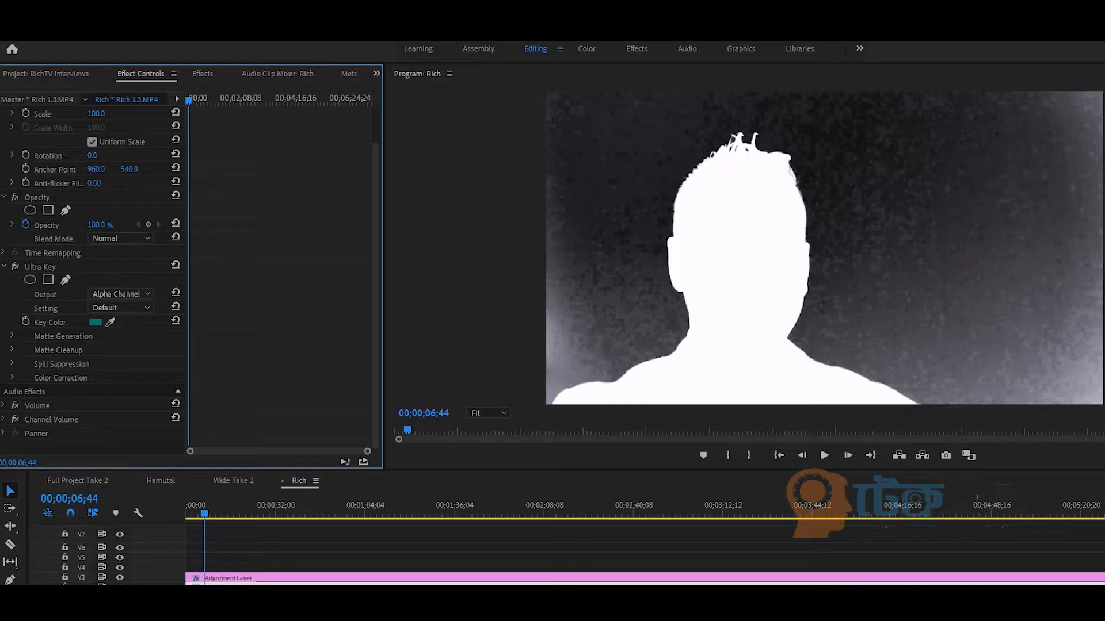
click(121, 294)
click(121, 308)
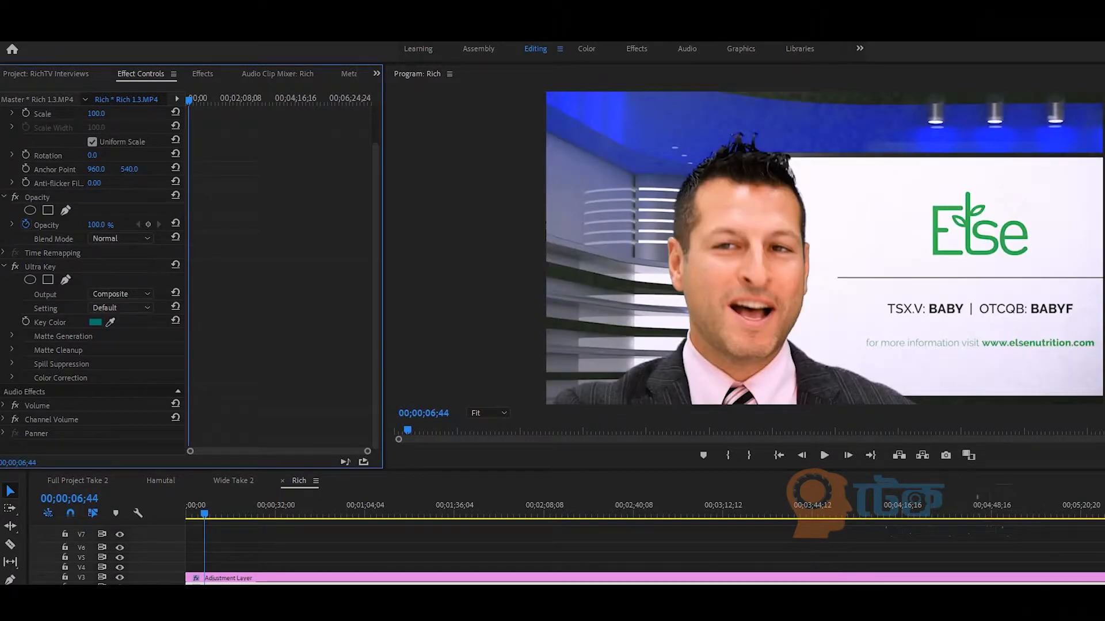
click(120, 294)
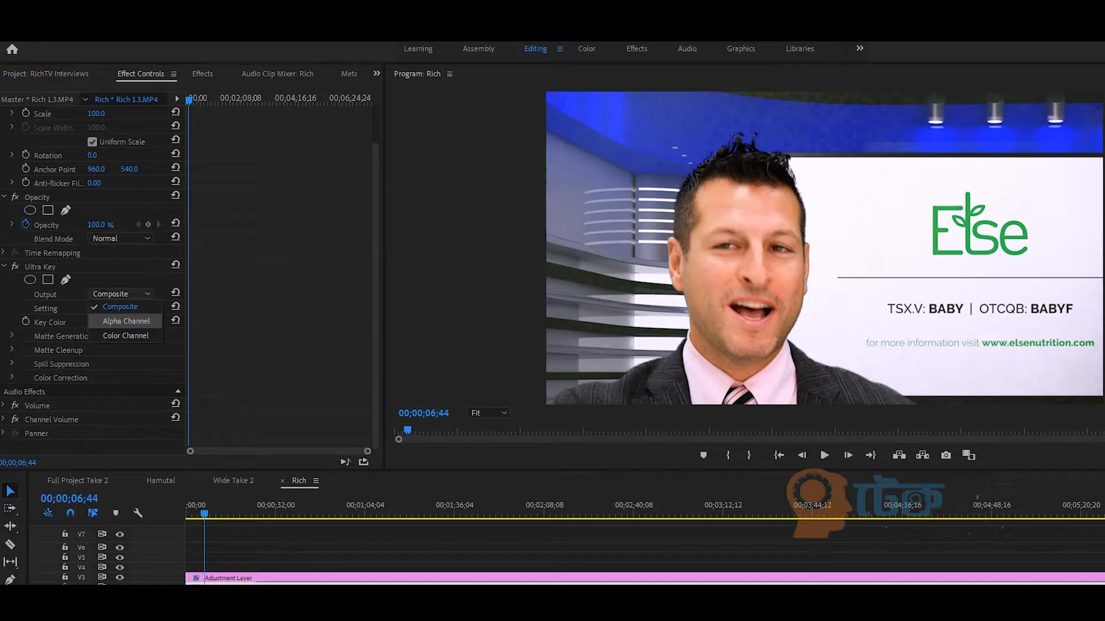
click(126, 321)
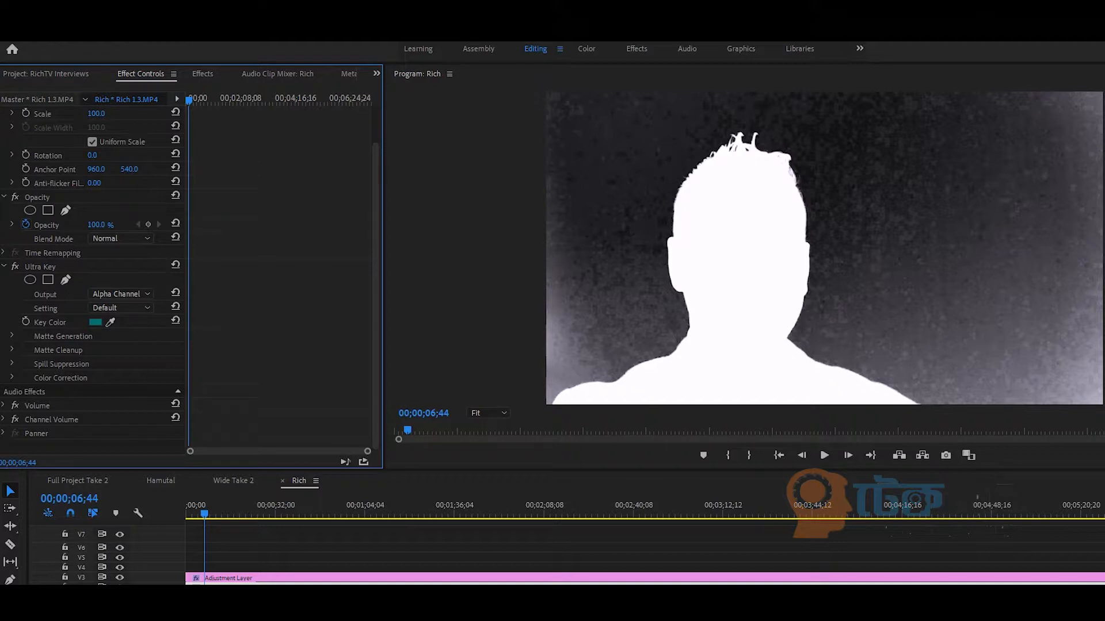
Test the Ultra Key's Matte Generation Highlight at 88.9 and set it to 0.0
click(12, 335)
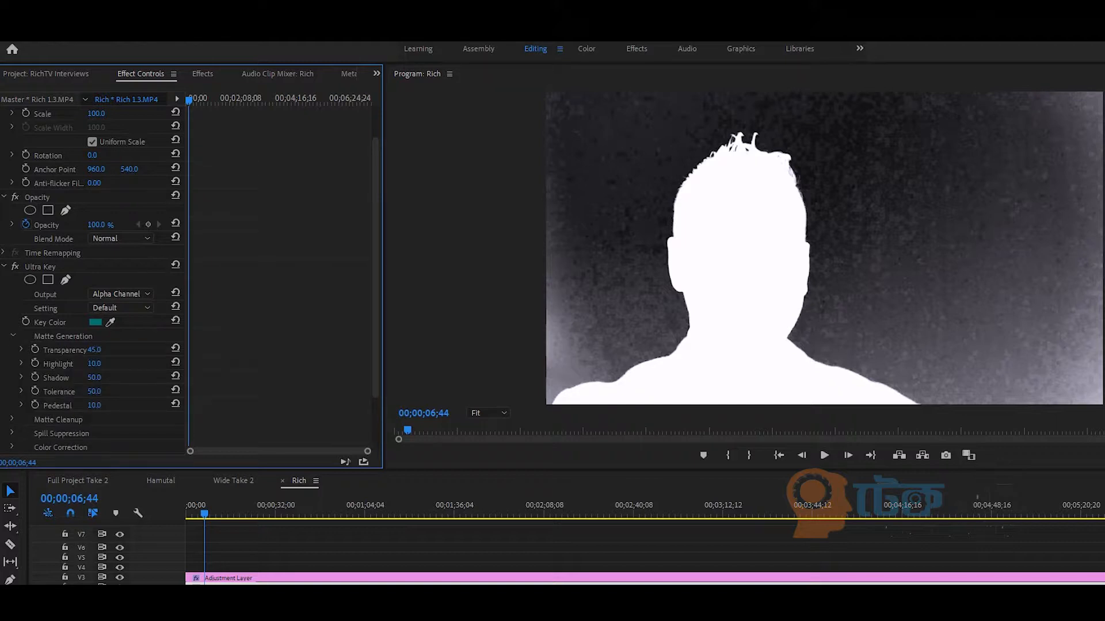
click(21, 349)
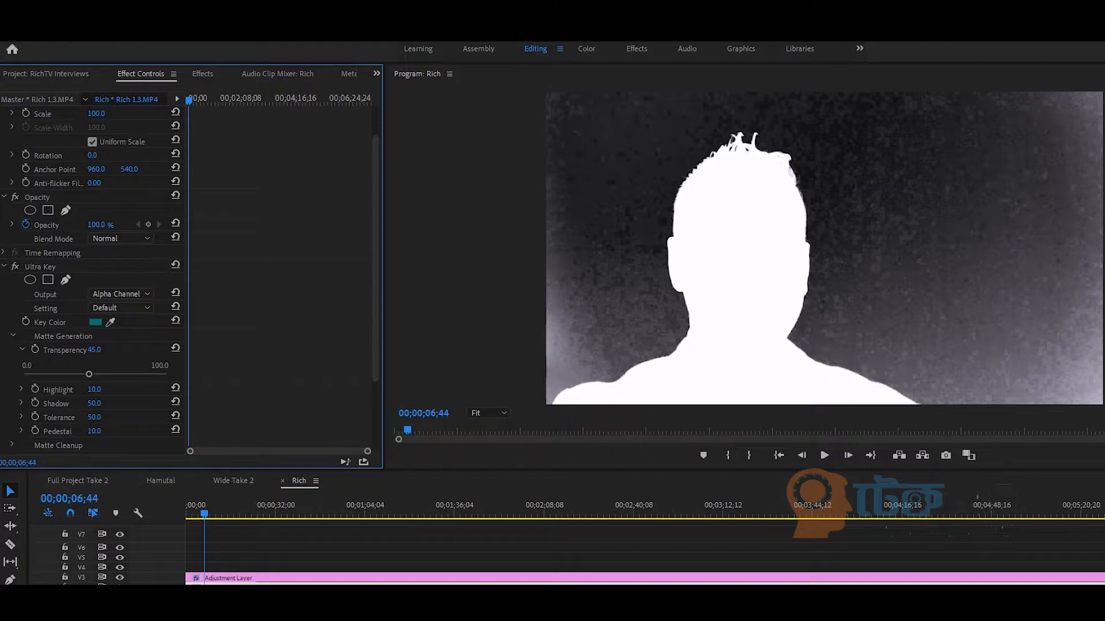
scroll(95, 279, down, 3)
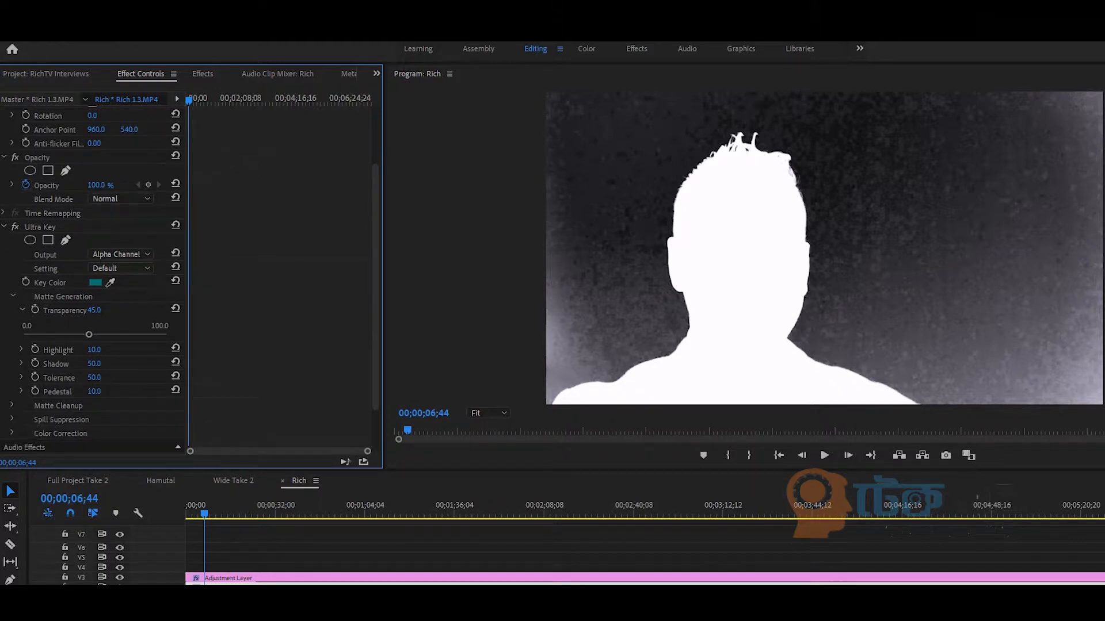
click(22, 350)
drag(38, 374, 150, 374)
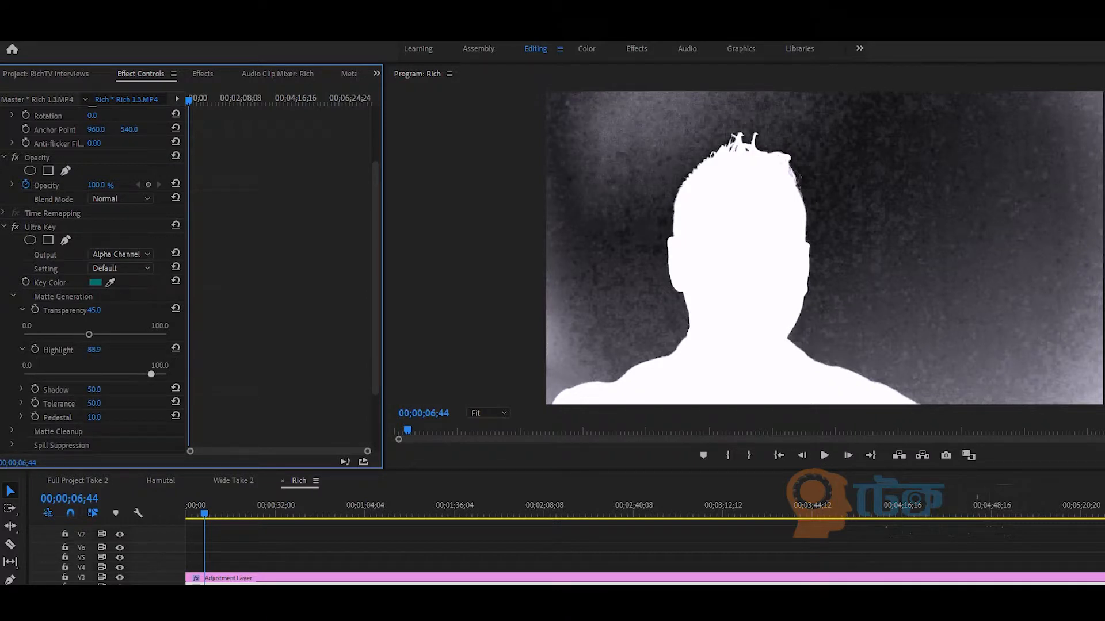
drag(151, 374, 23, 374)
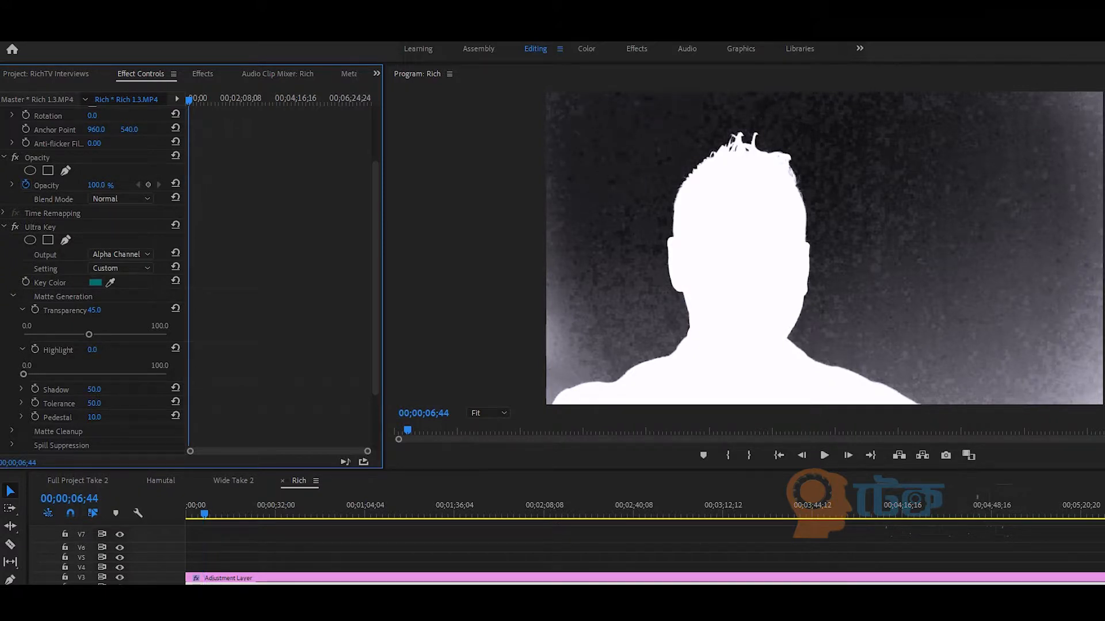
Set the Shadow value in the Ultra Key's Matte Generation to 0.0
scroll(92, 276, down, 2)
click(22, 350)
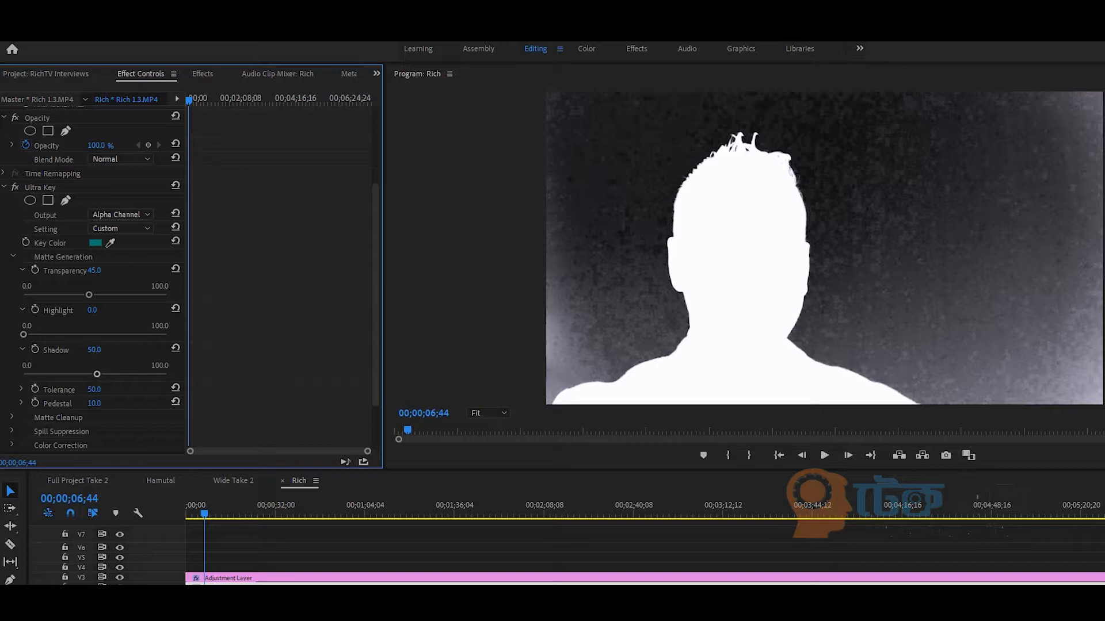
drag(97, 374, 23, 374)
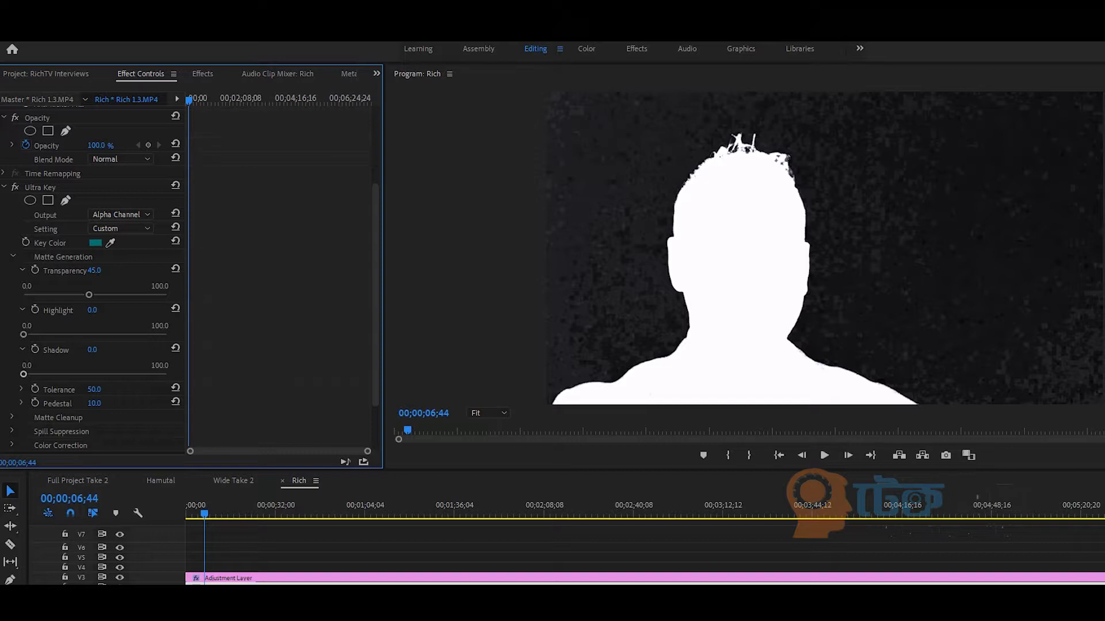
Test the Ultra Key's Matte Generation Pedestal at 32.3 and 6.0, and set it to 50.0
scroll(92, 277, down, 2)
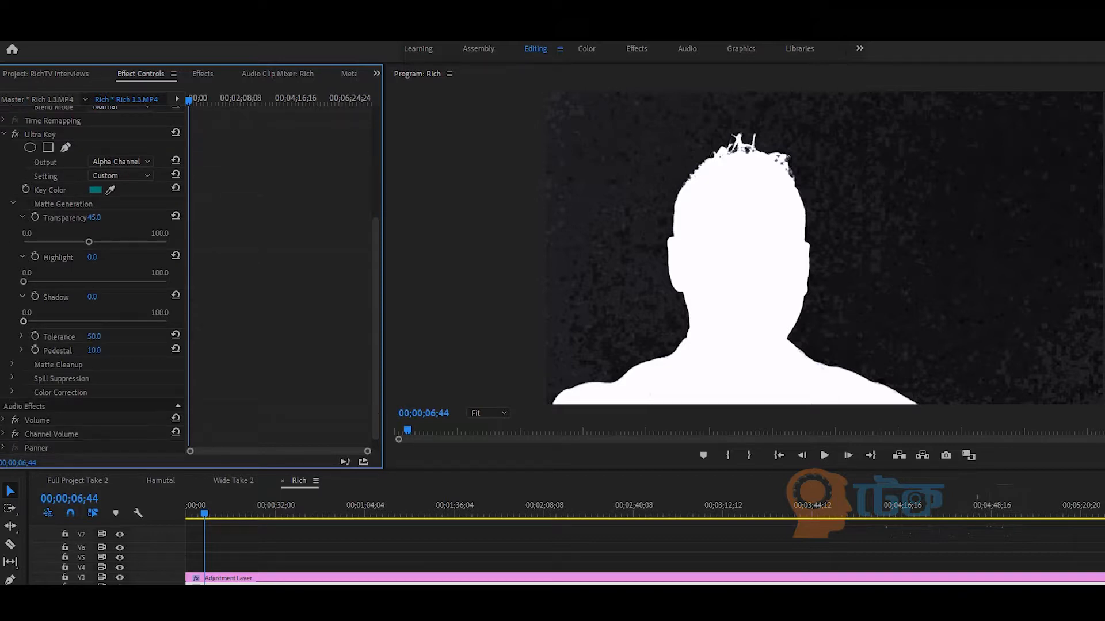
click(22, 350)
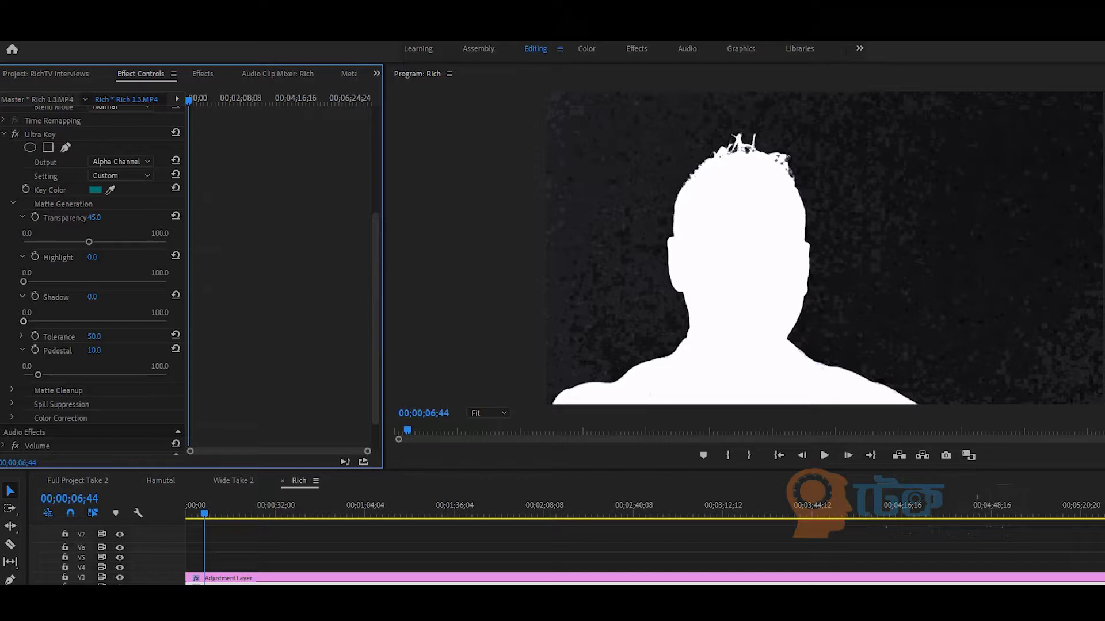
drag(38, 375, 69, 374)
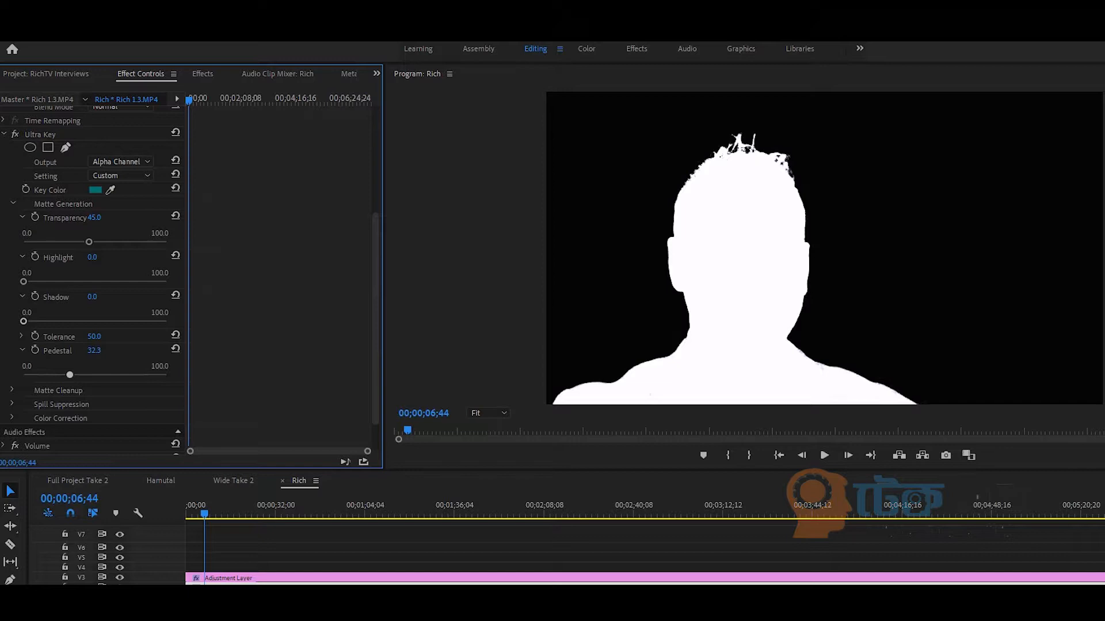
drag(68, 374, 32, 375)
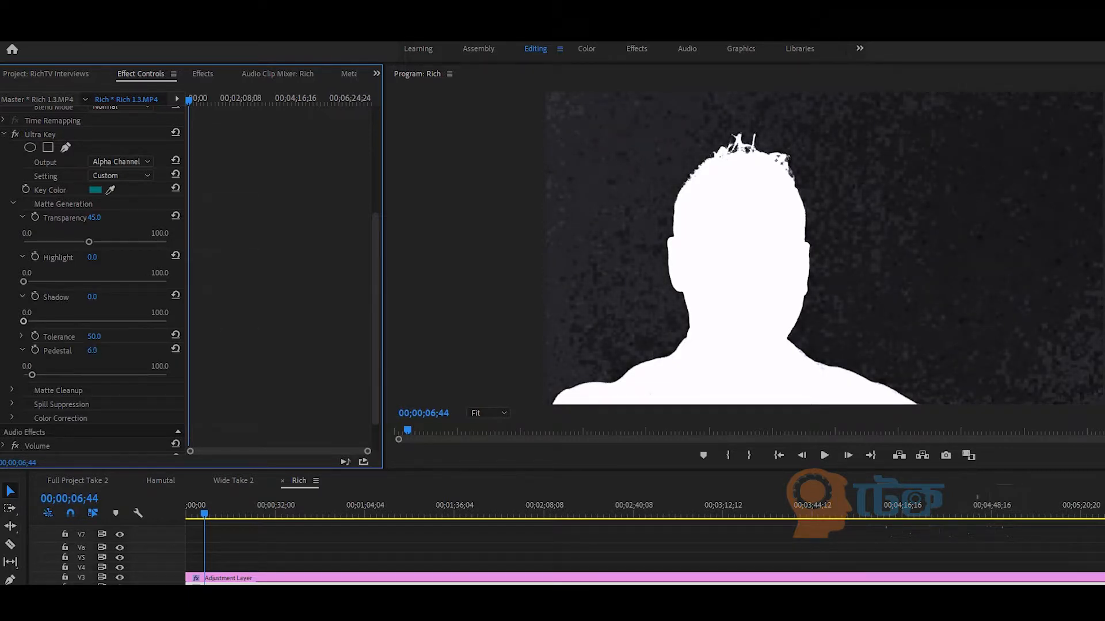
click(92, 350)
text(50)
key(Return)
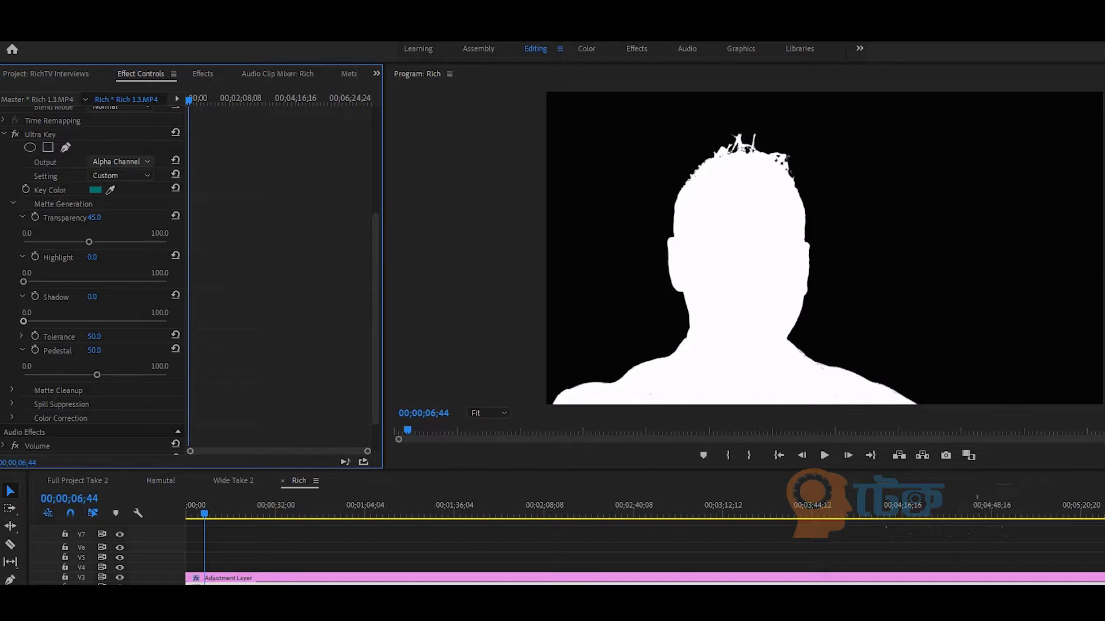
Switch the Ultra Key's Output to Composite and set the Matte Generation Transparency to 20.0
click(120, 161)
click(120, 175)
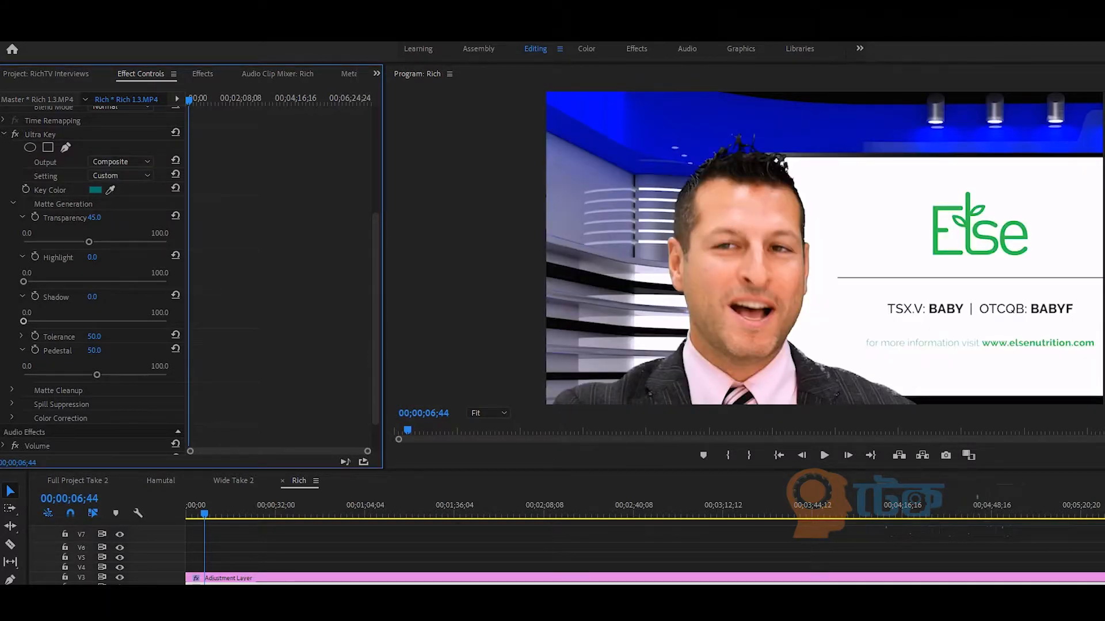
click(94, 217)
text(20)
key(Return)
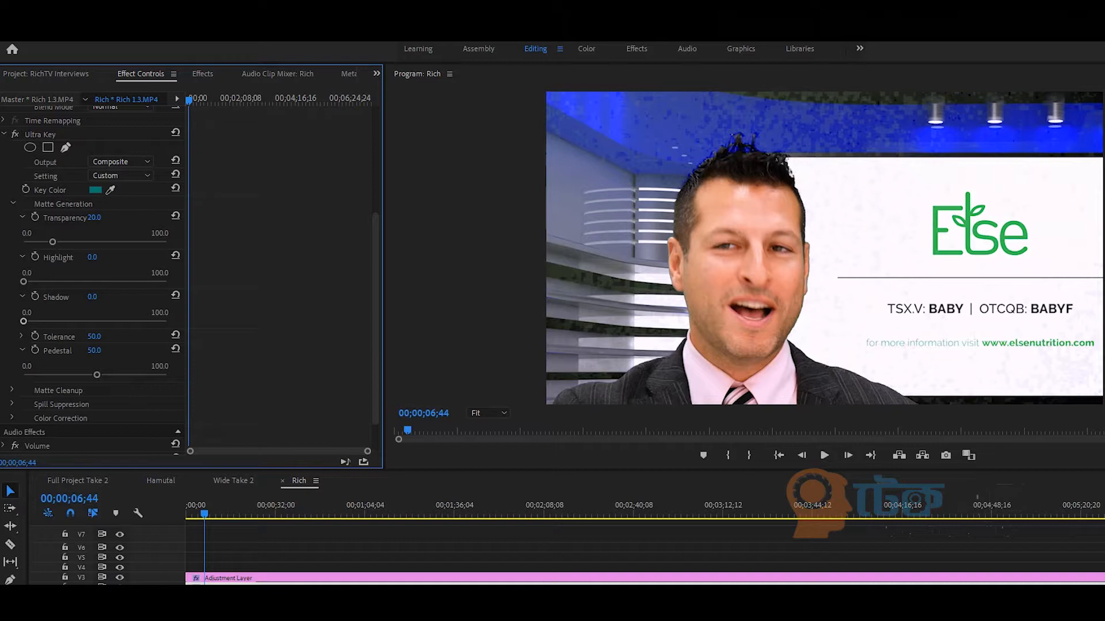
Raise the Ultra Key's Pedestal to 100.0 and set its Transparency to 30.0
drag(97, 375, 166, 375)
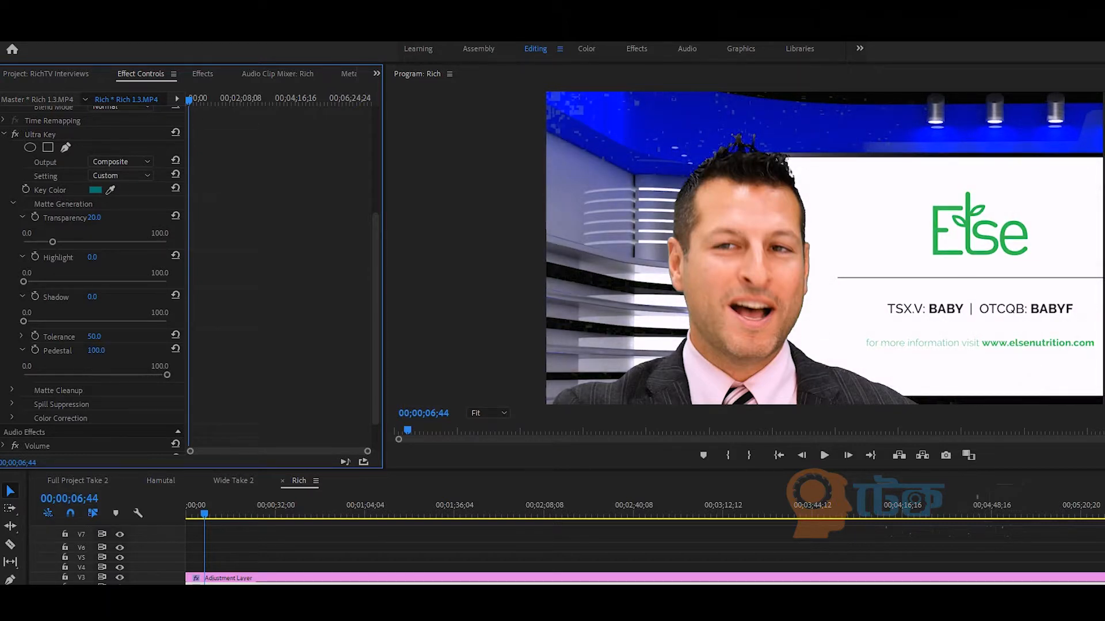
click(94, 218)
text(30)
key(Return)
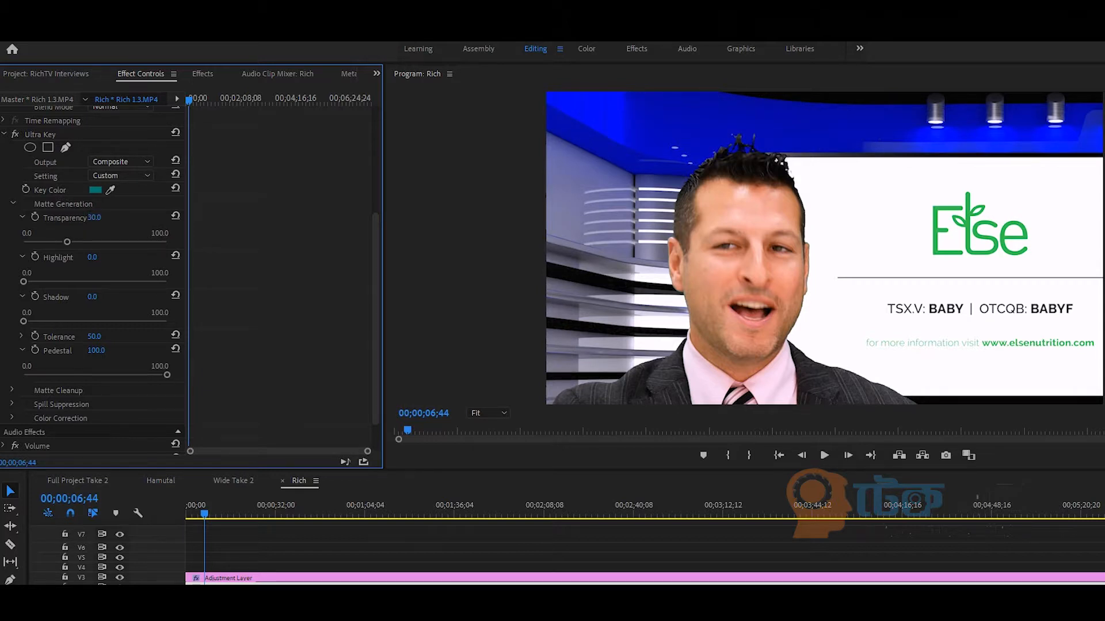
Check the matte in the Ultra Key's Alpha Channel output and return the Output to Composite
click(119, 162)
click(116, 182)
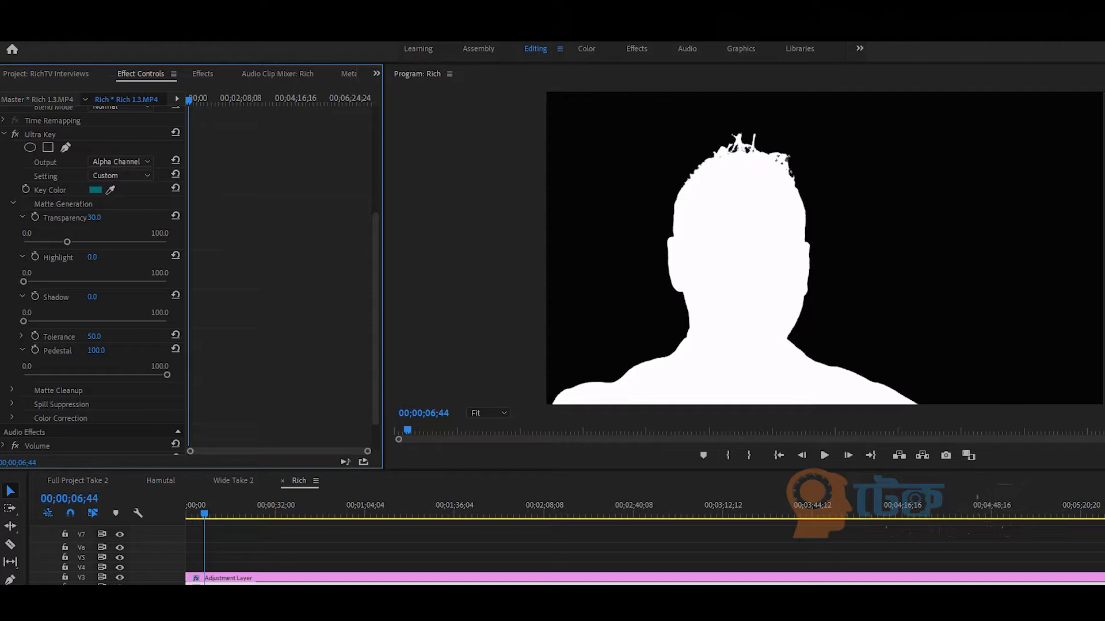
click(120, 162)
click(110, 174)
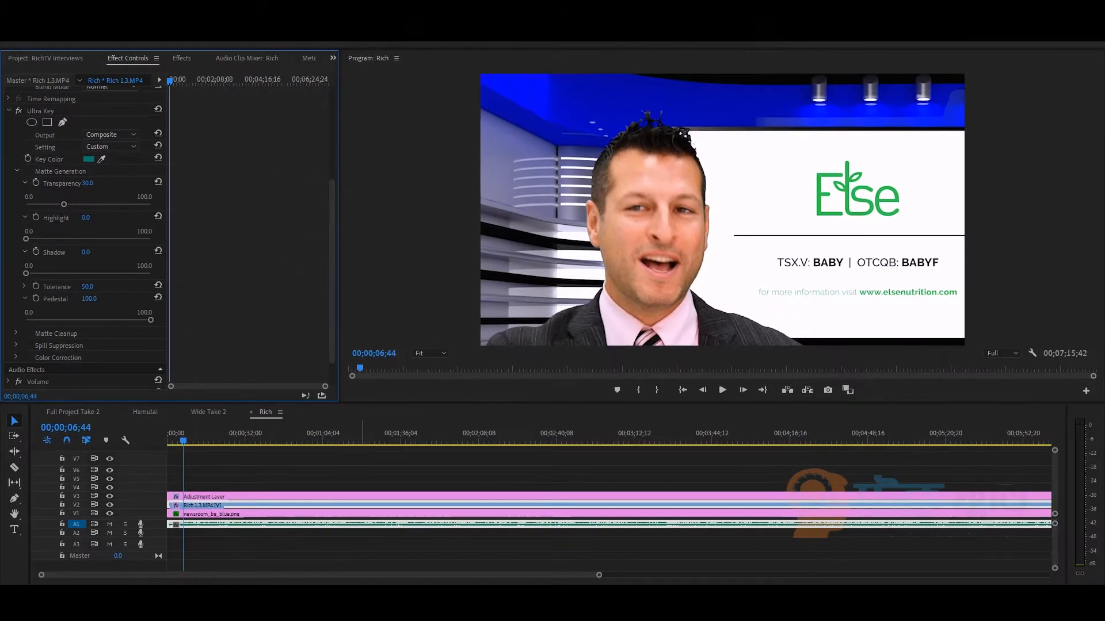
Play back the Rich sequence to examine the key around the man's hair and hands as he moves
click(335, 538)
key(space)
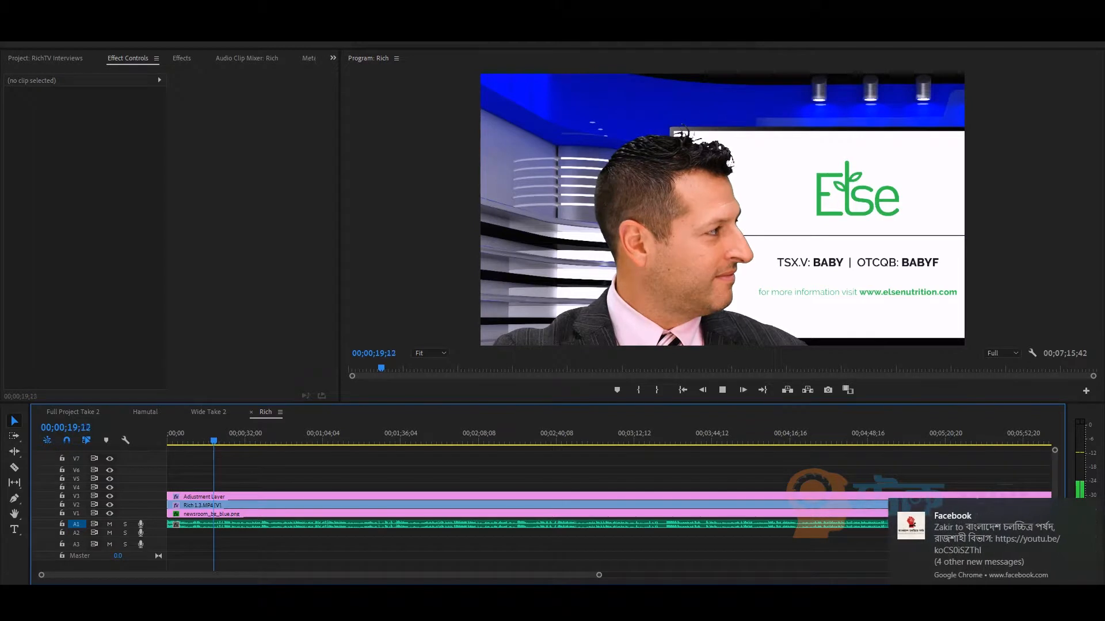
key(space)
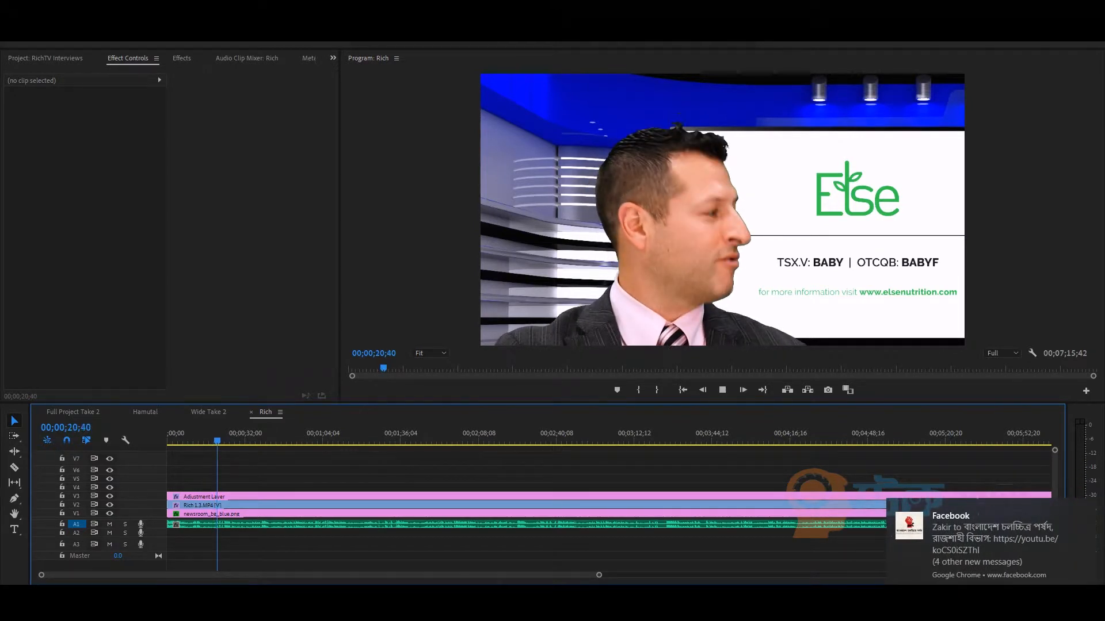
key(space)
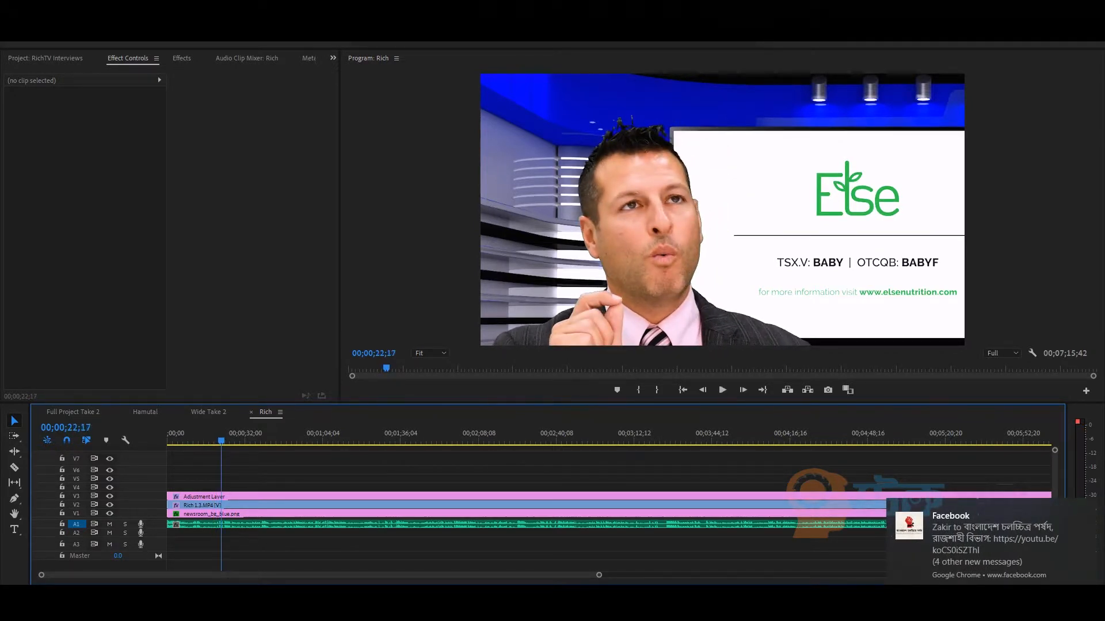
Select the Rich 1.3.MP4 clip and examine the Ultra Key's Matte Cleanup settings
click(269, 505)
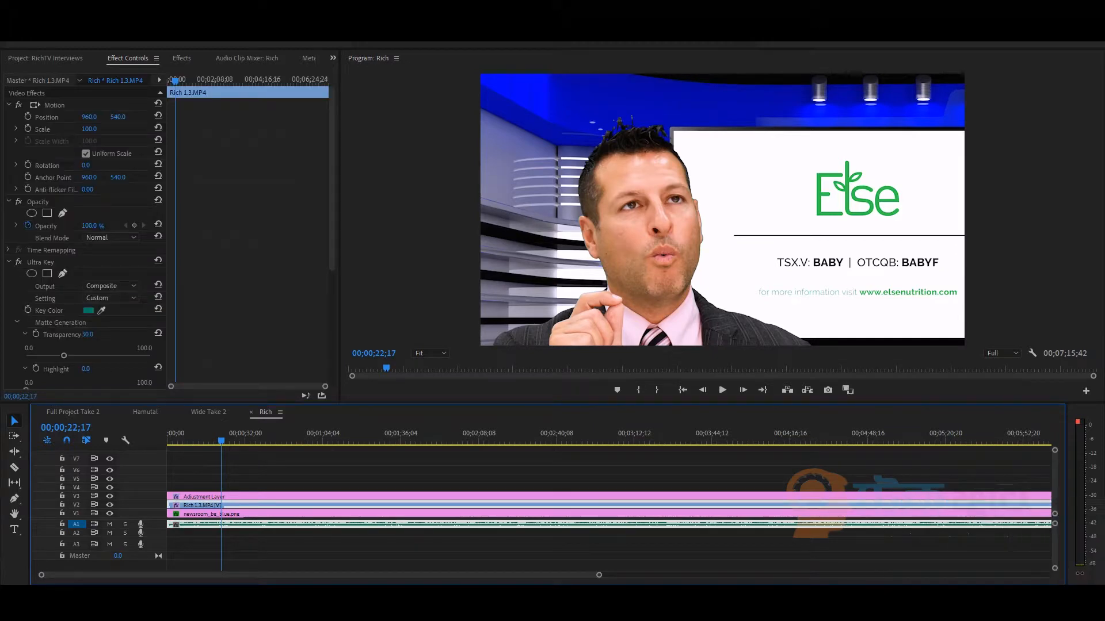
scroll(87, 242, down, 4)
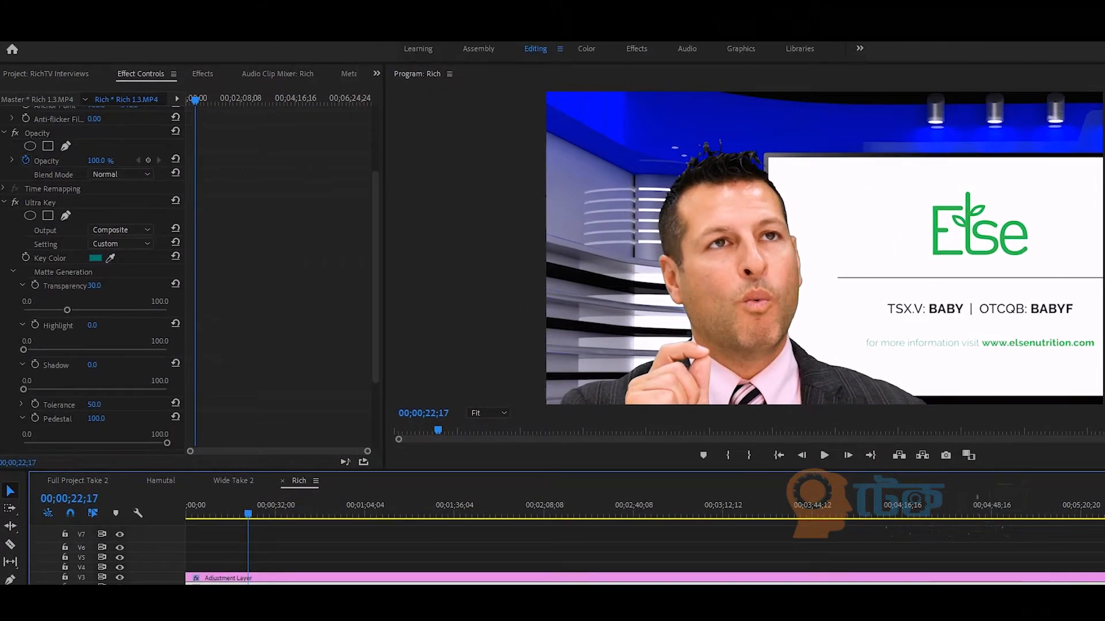
scroll(86, 277, down, 3)
click(12, 365)
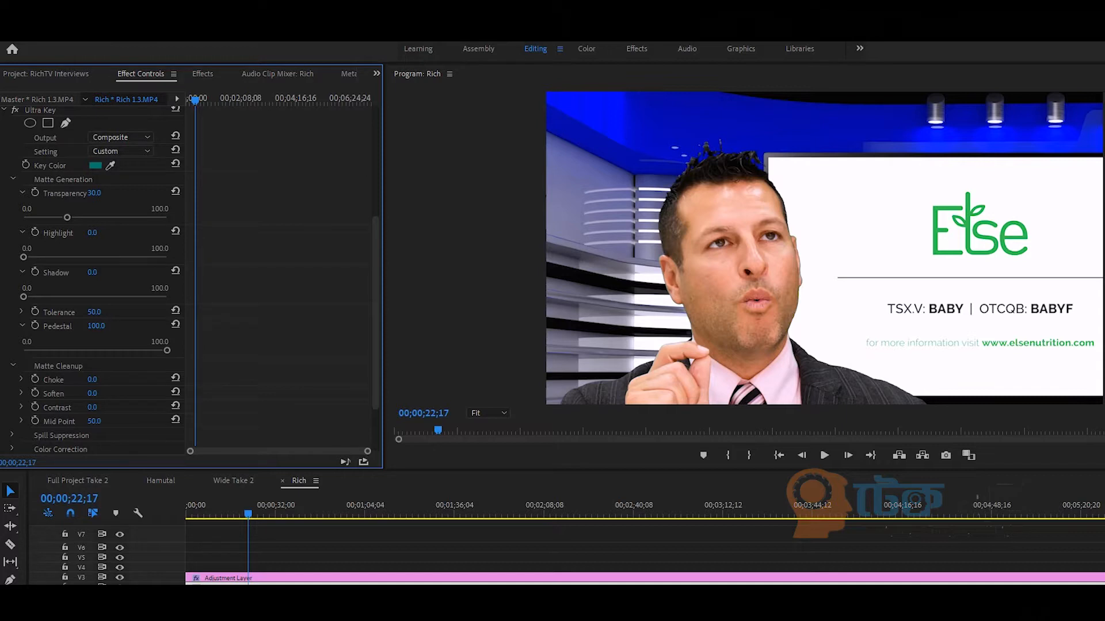
click(22, 421)
click(21, 421)
click(12, 366)
Set the Transparency in the Ultra Key's Matte Generation to 25.0
scroll(86, 345, up, 2)
scroll(92, 276, up, 1)
click(95, 273)
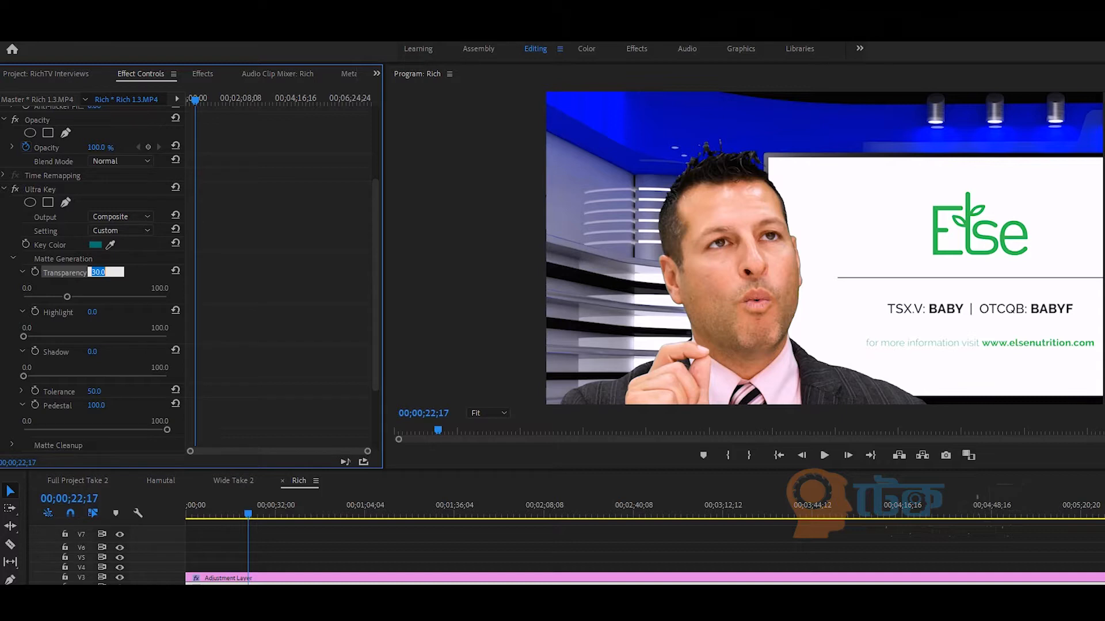
text(25)
key(Return)
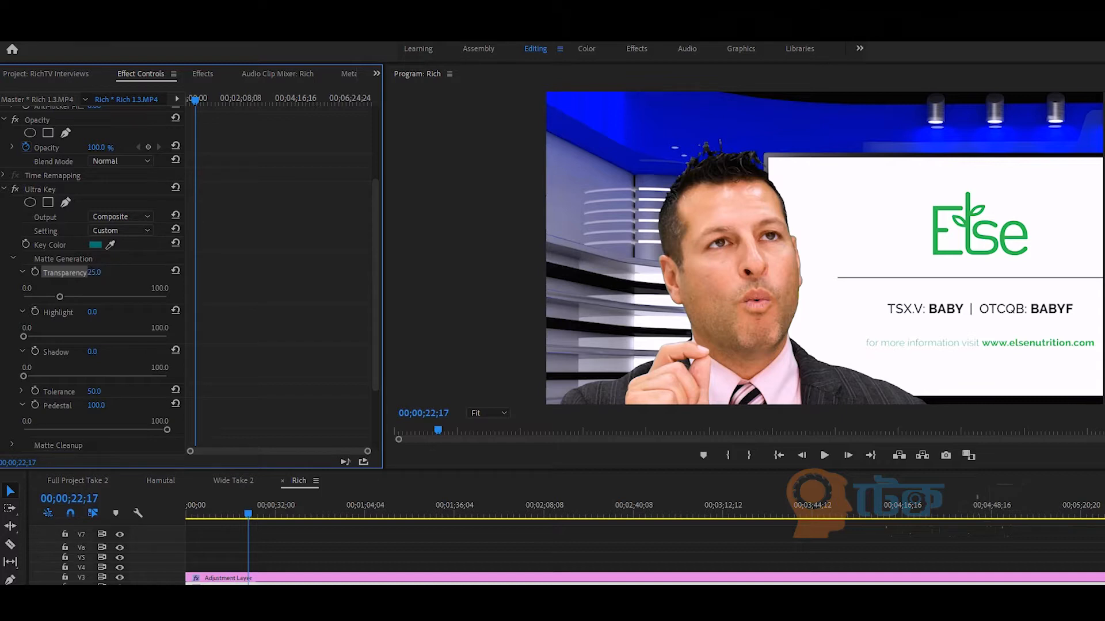
Play the Rich sequence to about 33 seconds to examine the key with the new Transparency value
click(365, 544)
key(space)
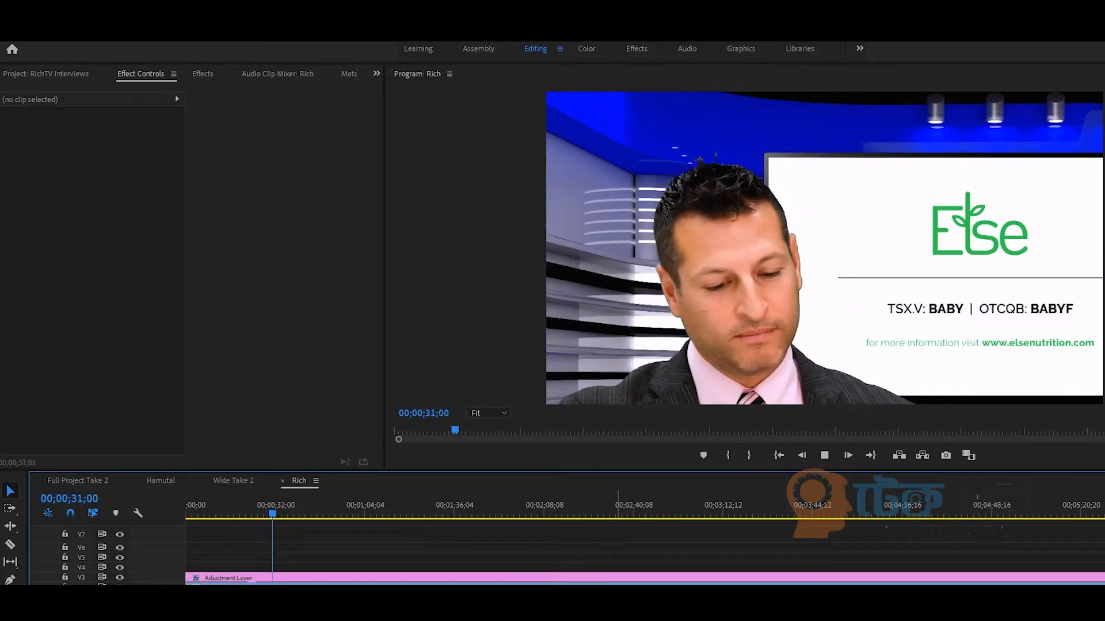
key(minus)
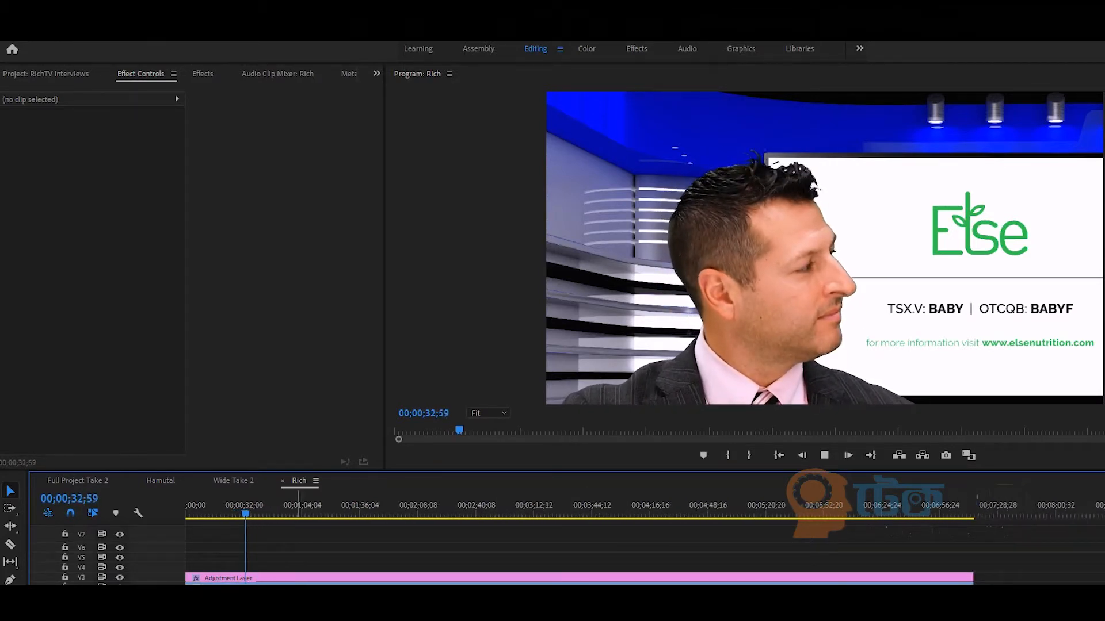
key(space)
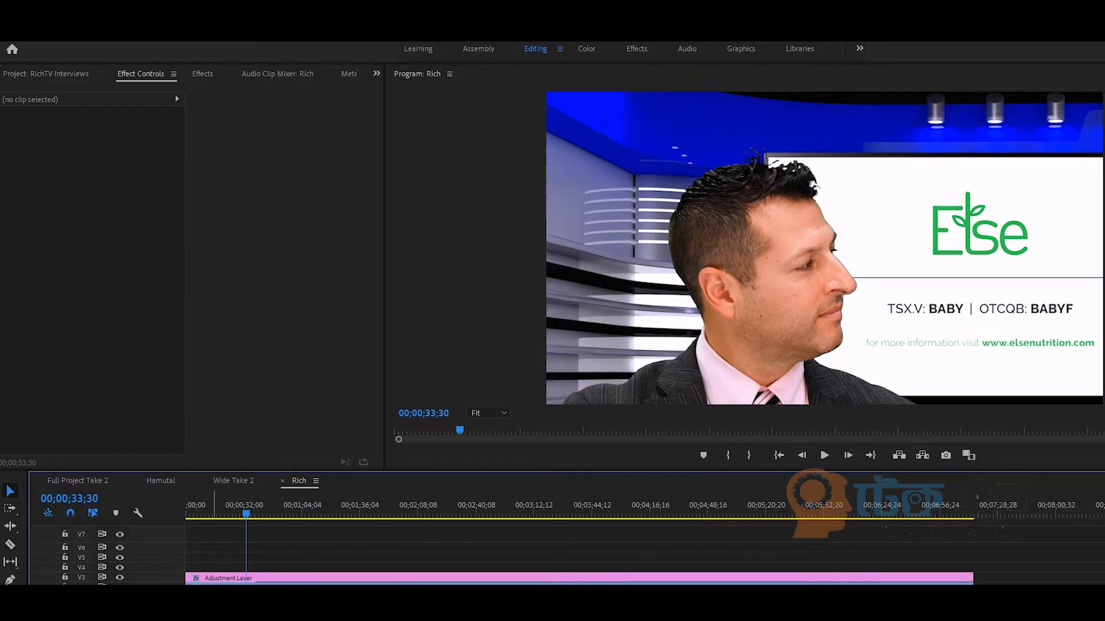
Select the Adjustment Layer and toggle track V3's visibility to compare the composite with and without its colour correction
click(214, 578)
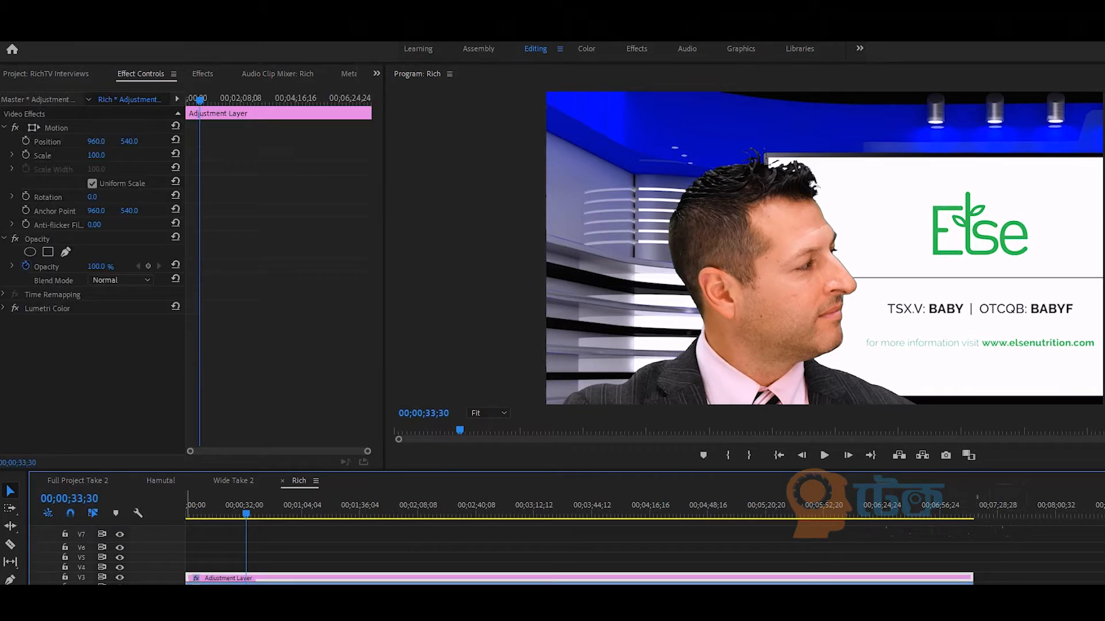
click(119, 577)
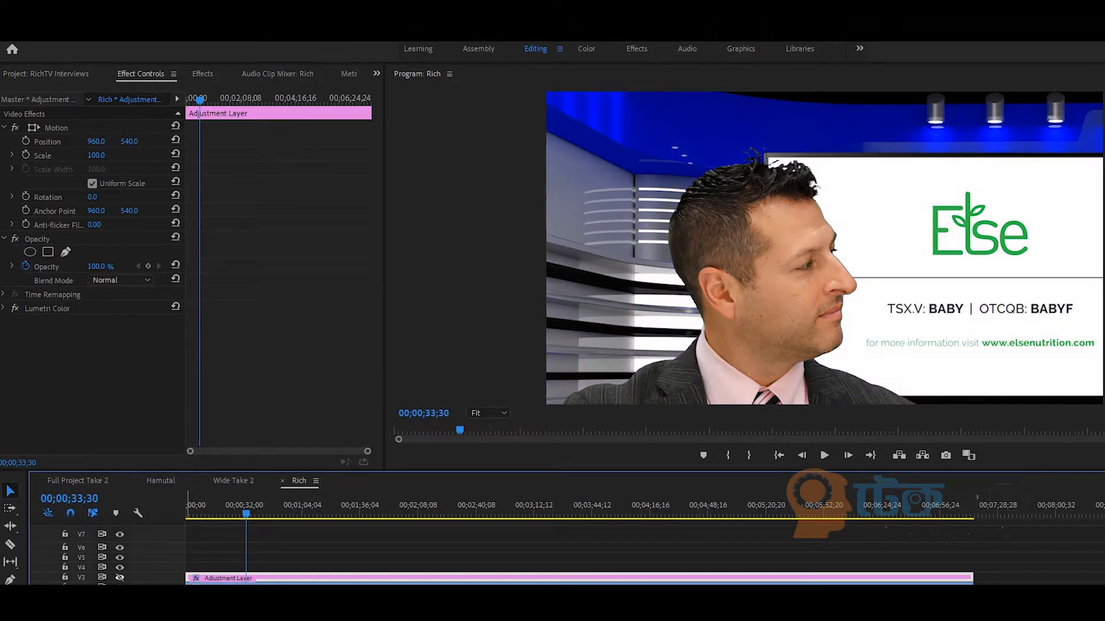
click(119, 578)
click(120, 578)
click(119, 578)
click(120, 577)
click(120, 577)
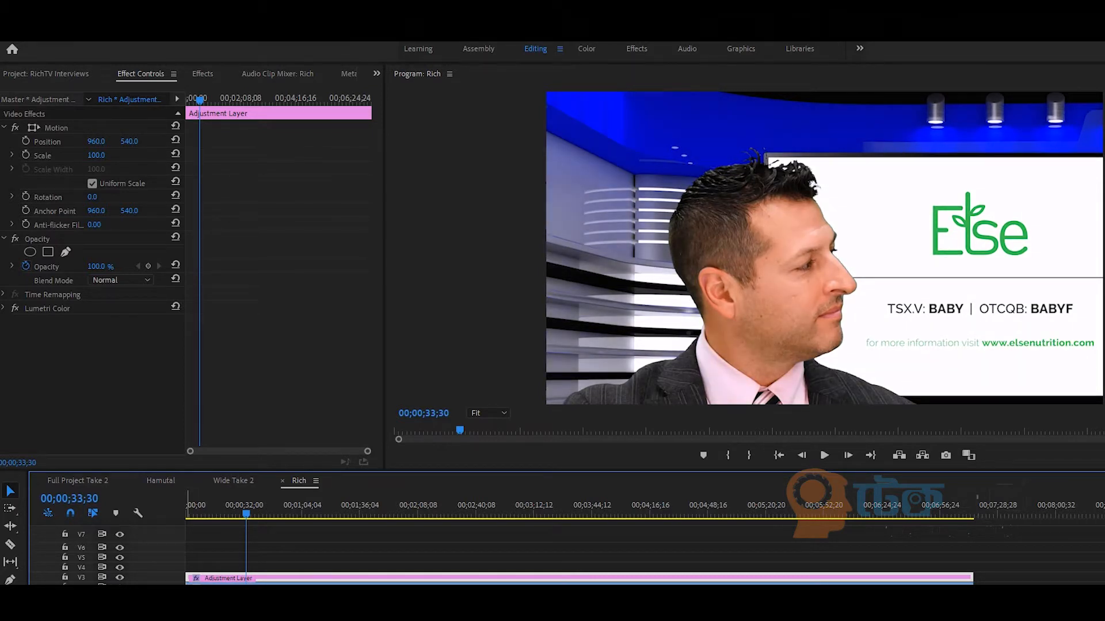
click(120, 578)
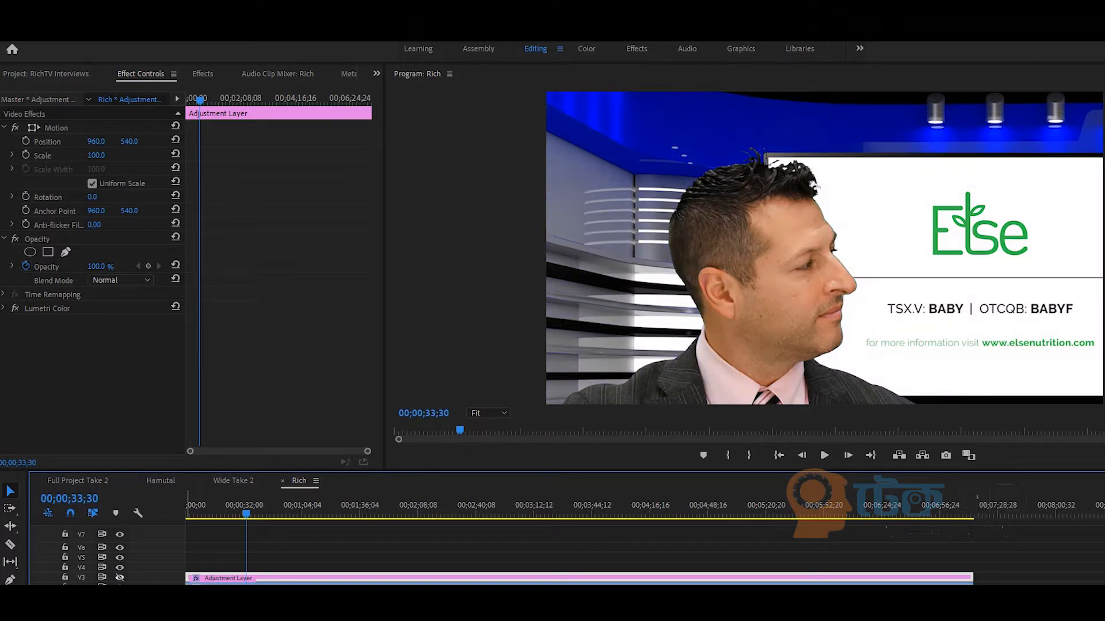
click(119, 577)
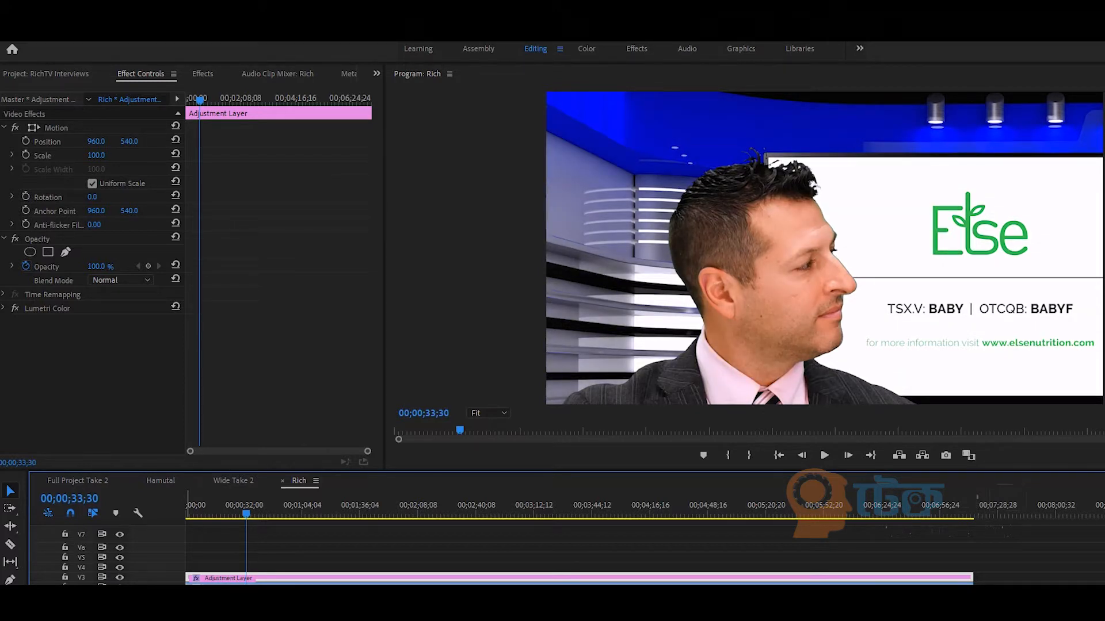
click(119, 578)
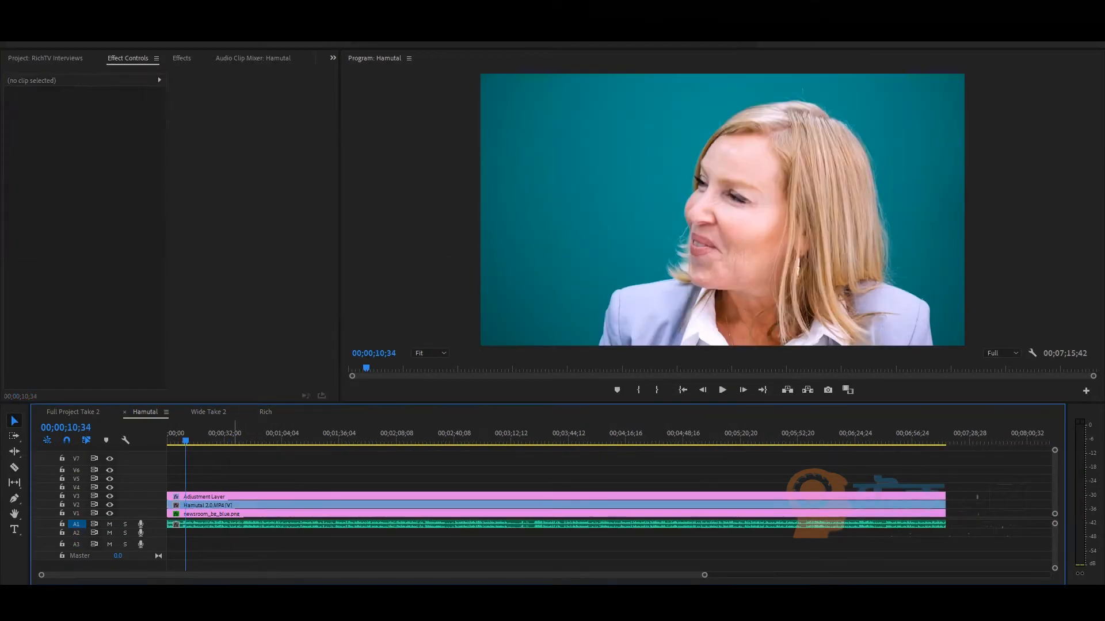
Paste the Ultra Key effect onto the Hamutal 2.0.MP4 clip in the Hamutal sequence
right_click(91, 321)
click(119, 399)
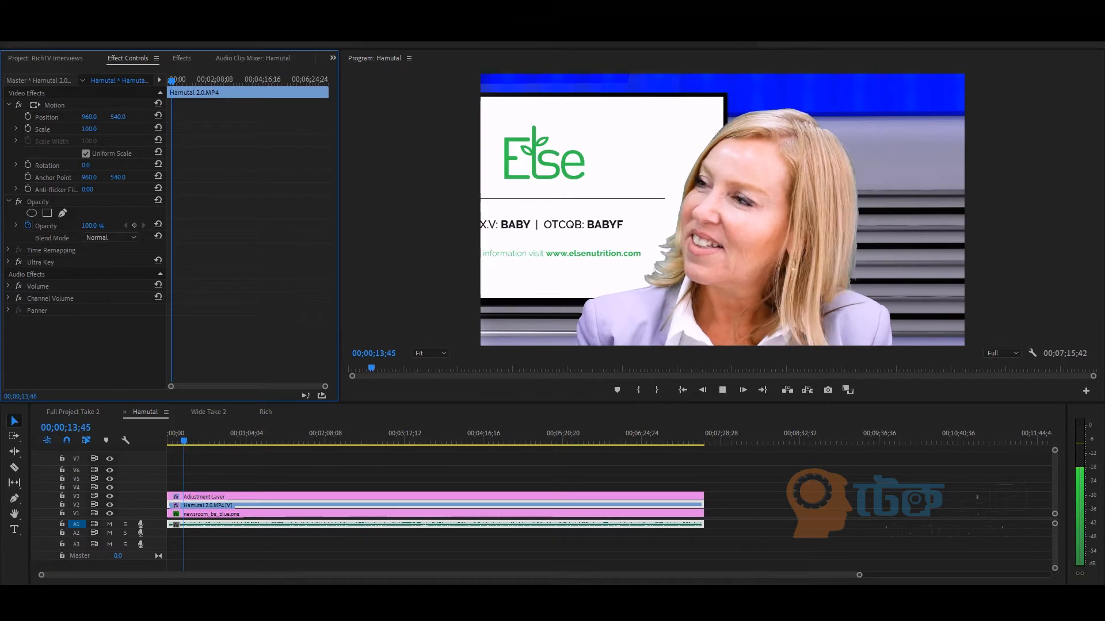